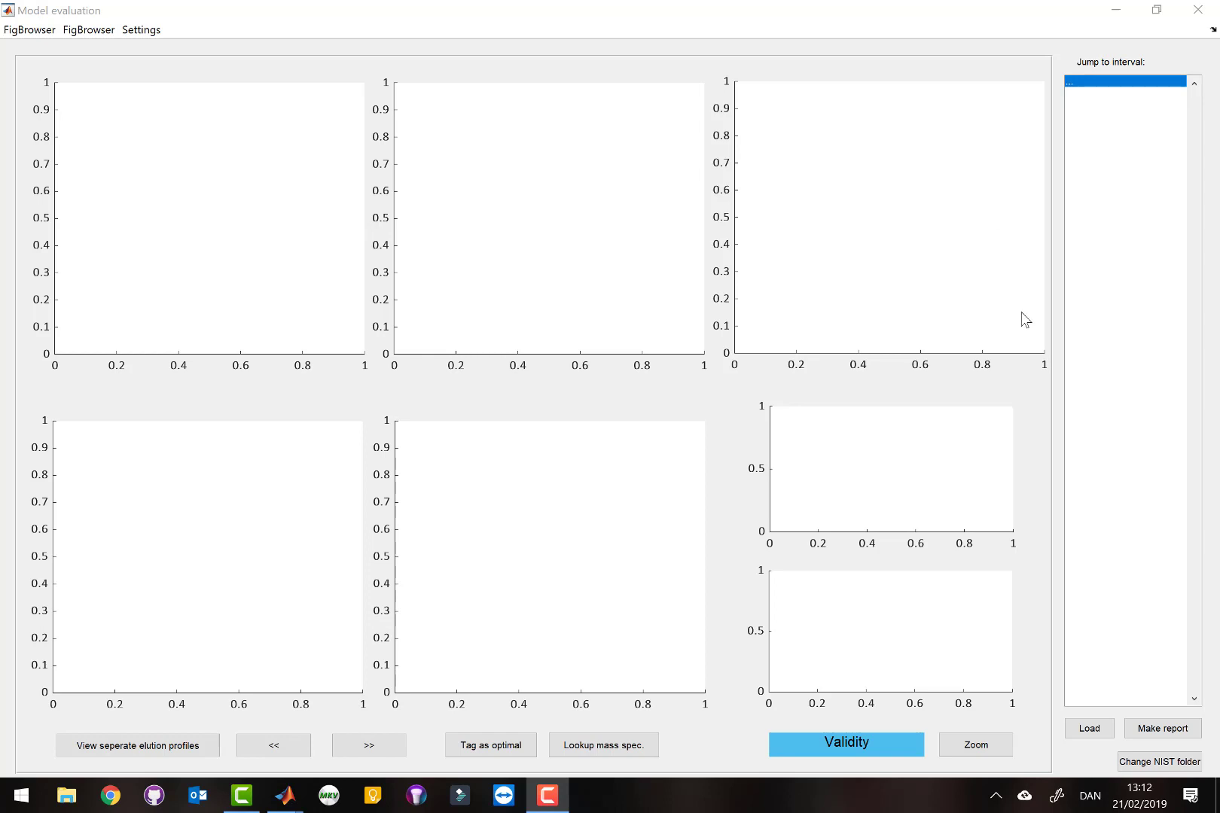
Load Models.mat and tag the two-component model of interval 1 as optimal with Compound 2 selected
{"action": "left_click", "coordinate": [1103, 735]}
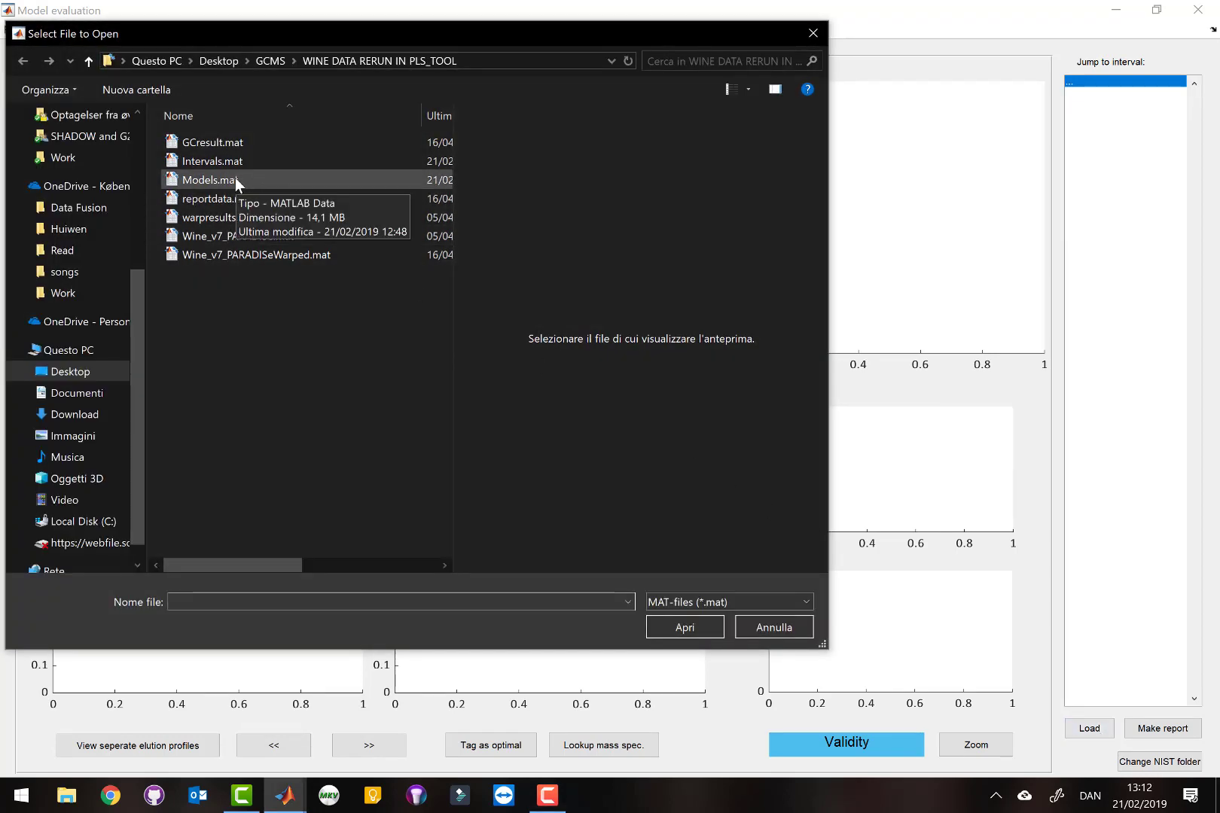
{"action": "double_click", "coordinate": [236, 181]}
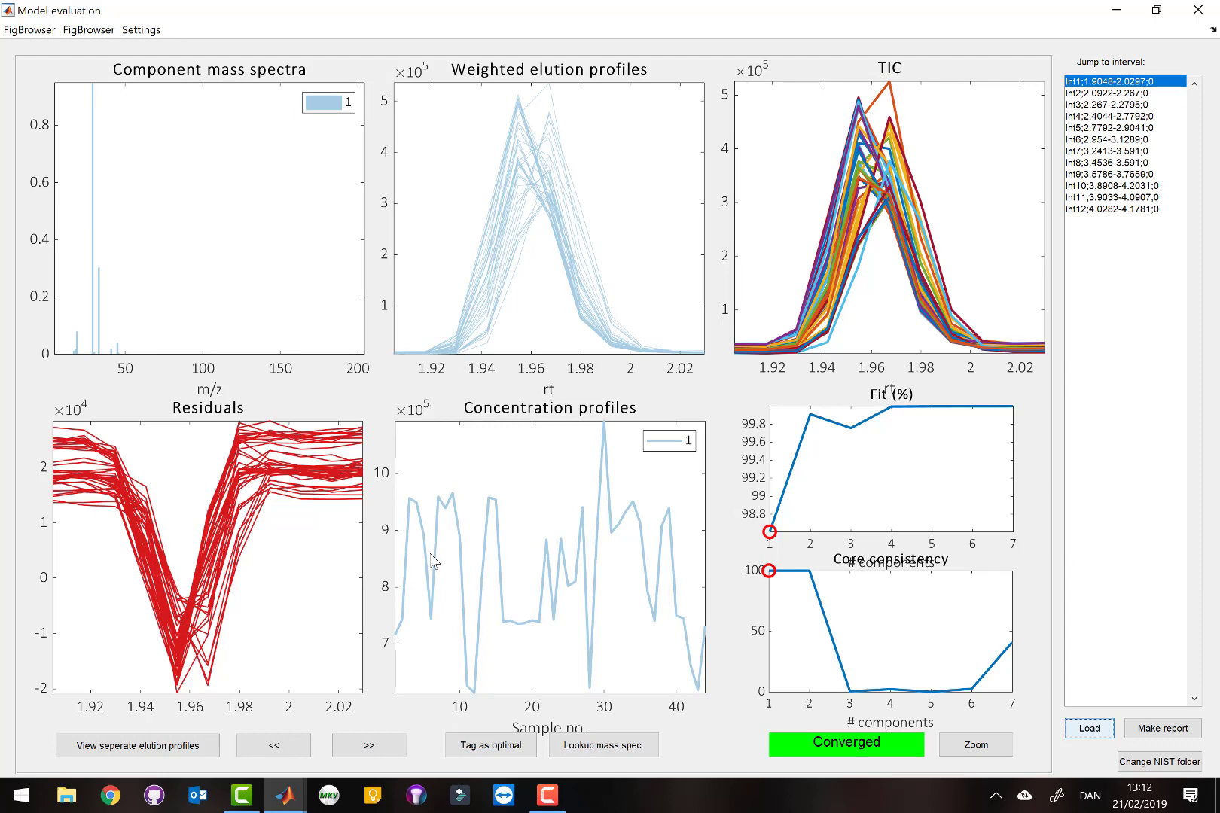
{"action": "left_click", "coordinate": [369, 746]}
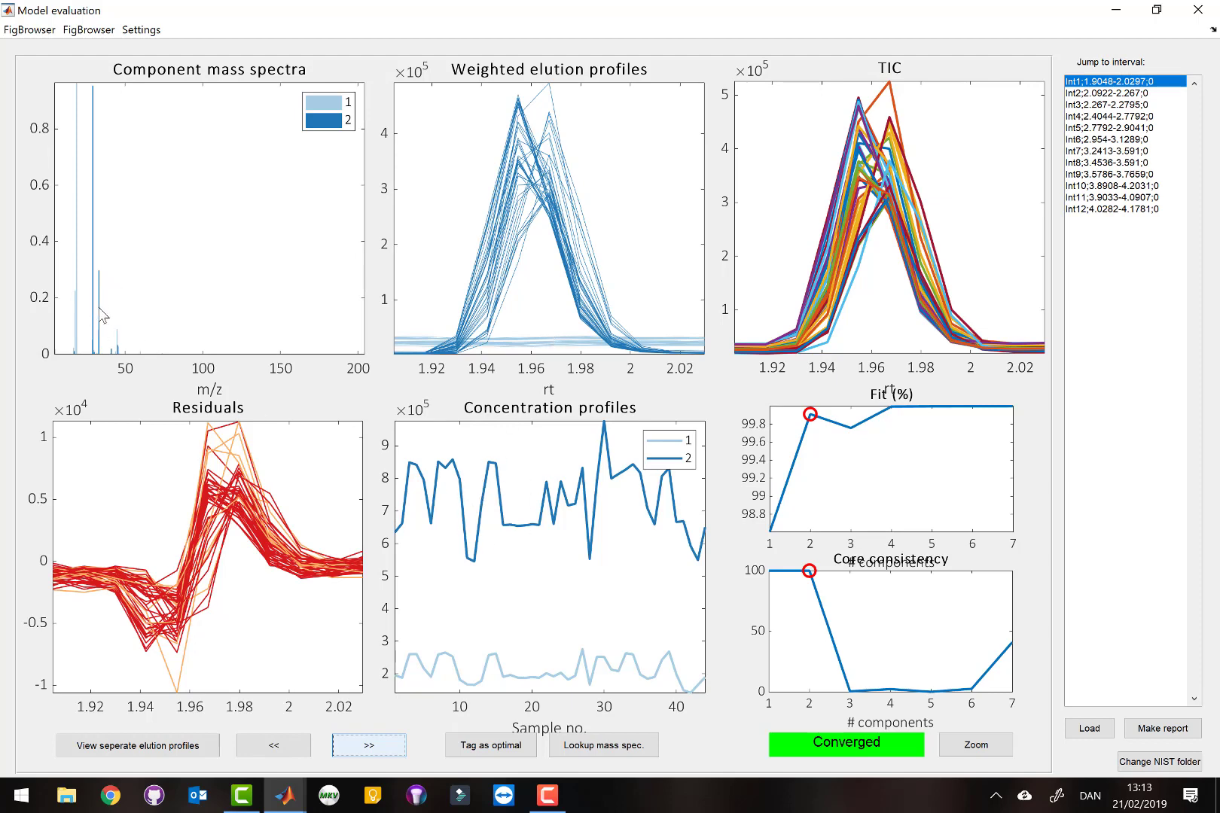
{"action": "left_click", "coordinate": [490, 747]}
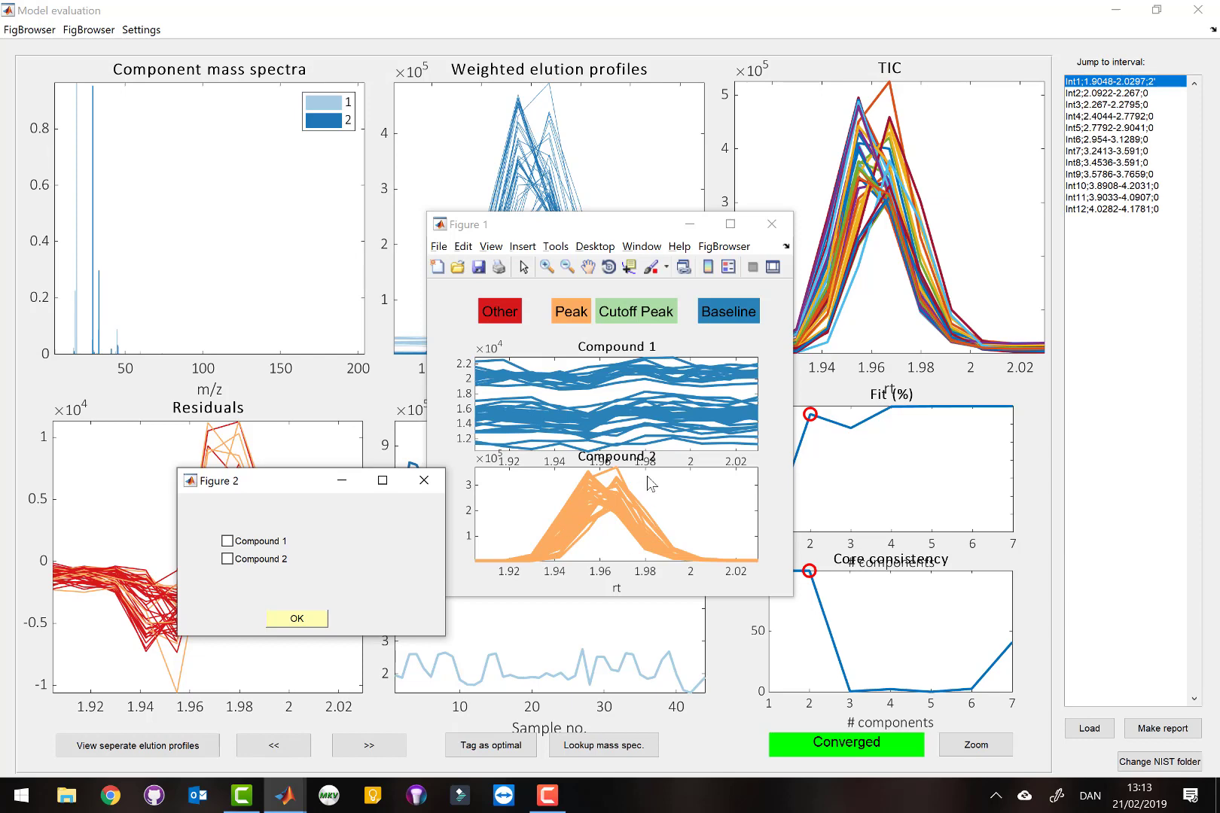
{"action": "left_click", "coordinate": [280, 570]}
{"action": "left_click", "coordinate": [310, 617]}
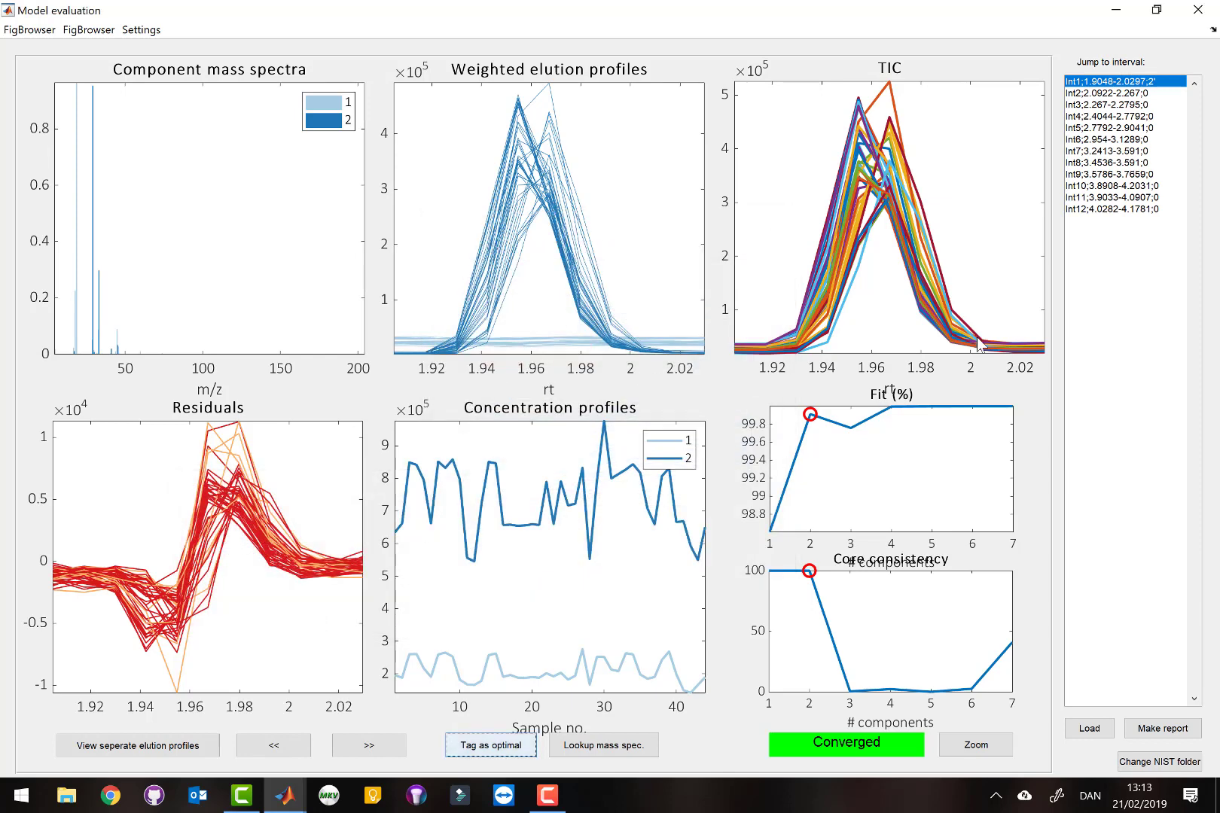
Compare interval 2's models from one to four components and examine the separate elution profiles of the four-component model
{"action": "left_click", "coordinate": [1103, 95]}
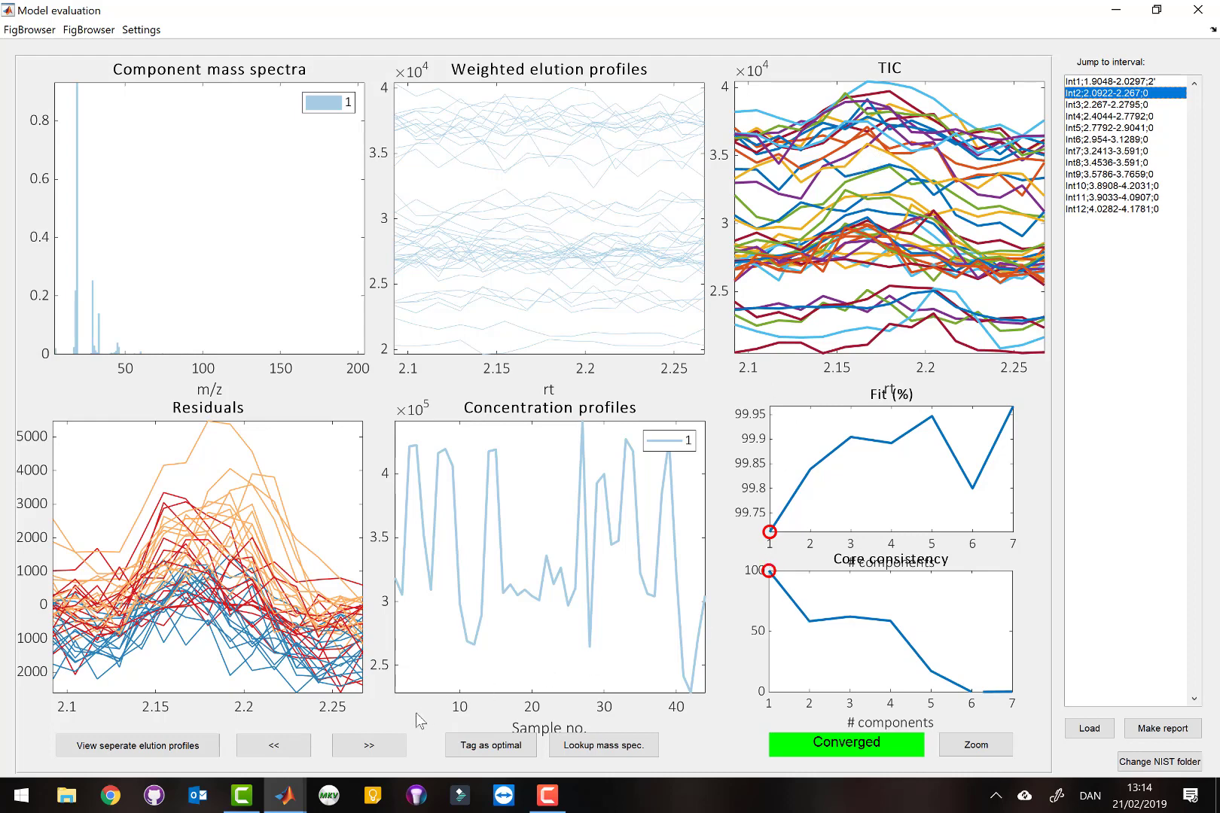
{"action": "left_click", "coordinate": [395, 745]}
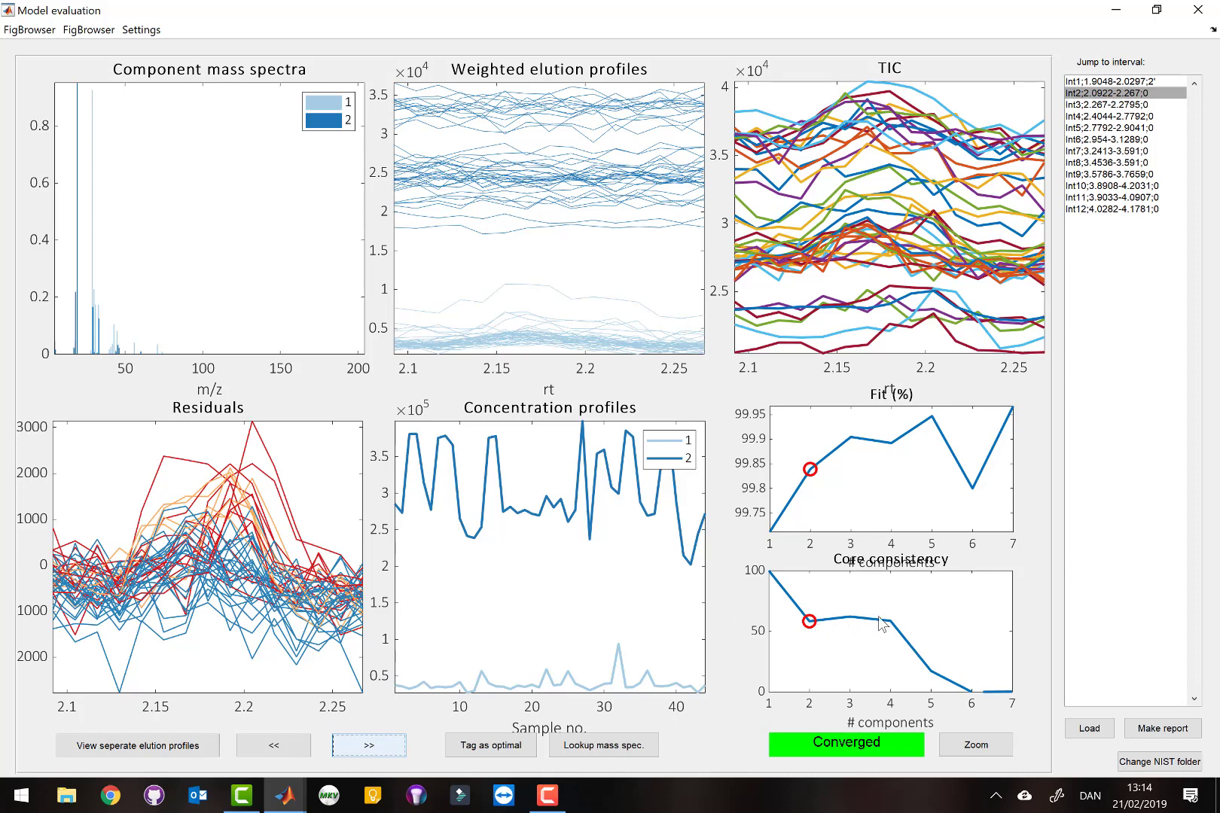
{"action": "left_click", "coordinate": [399, 746]}
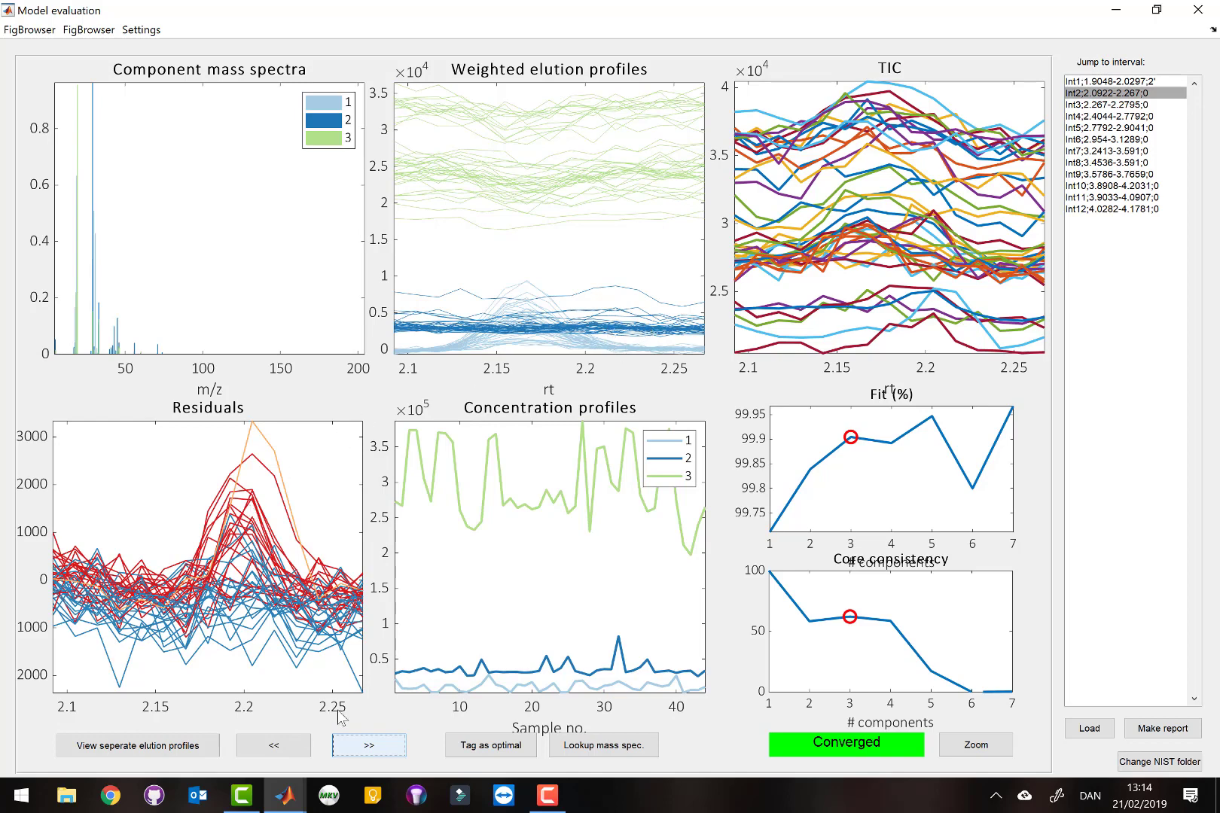
{"action": "left_click", "coordinate": [369, 745]}
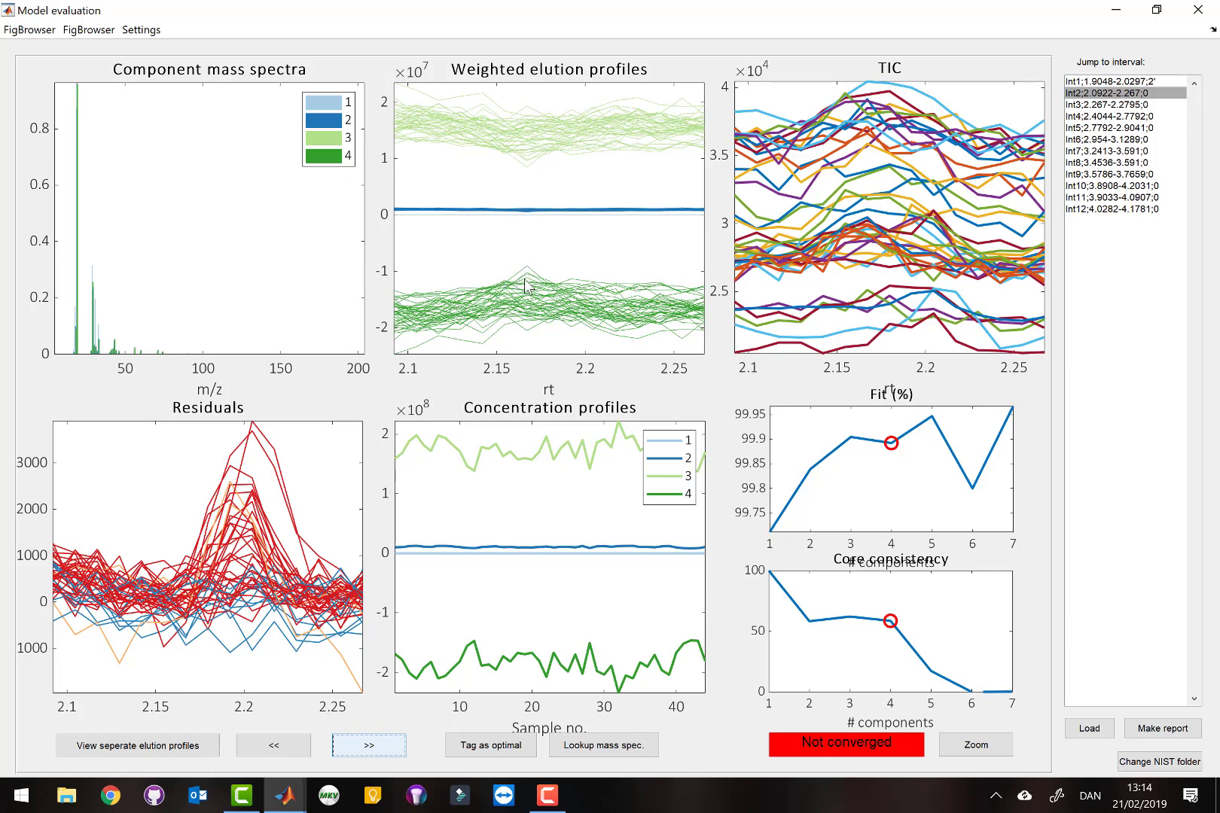
{"action": "left_click", "coordinate": [202, 749]}
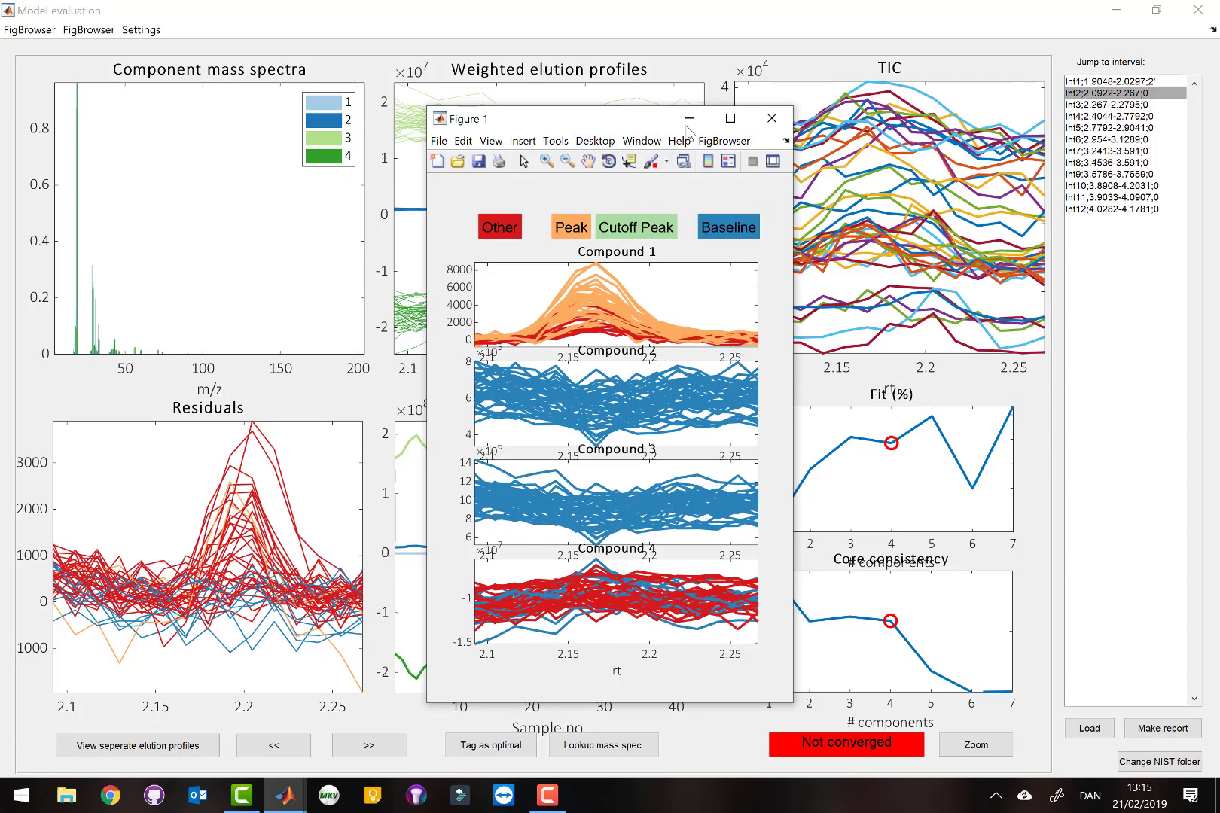
{"action": "left_click_drag", "start_coordinate": [656, 130], "coordinate": [838, 103]}
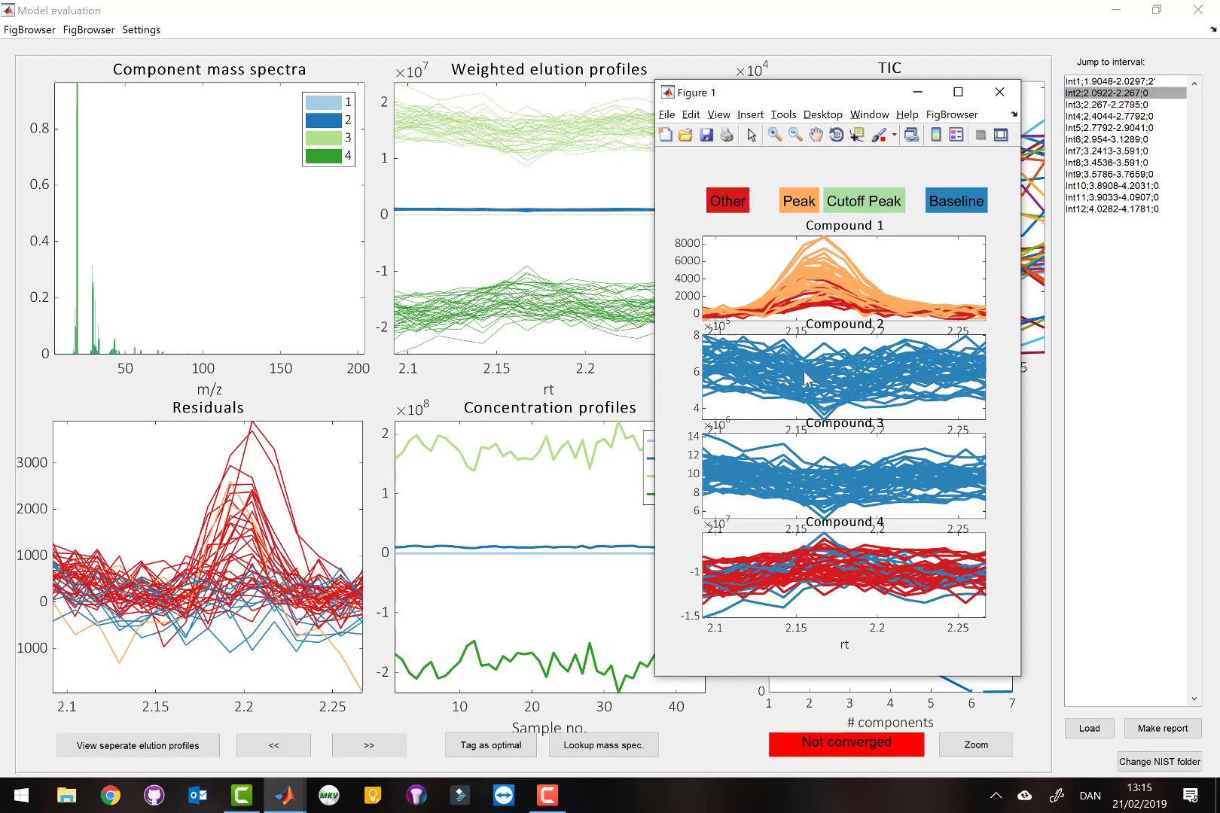
{"action": "left_click", "coordinate": [998, 93]}
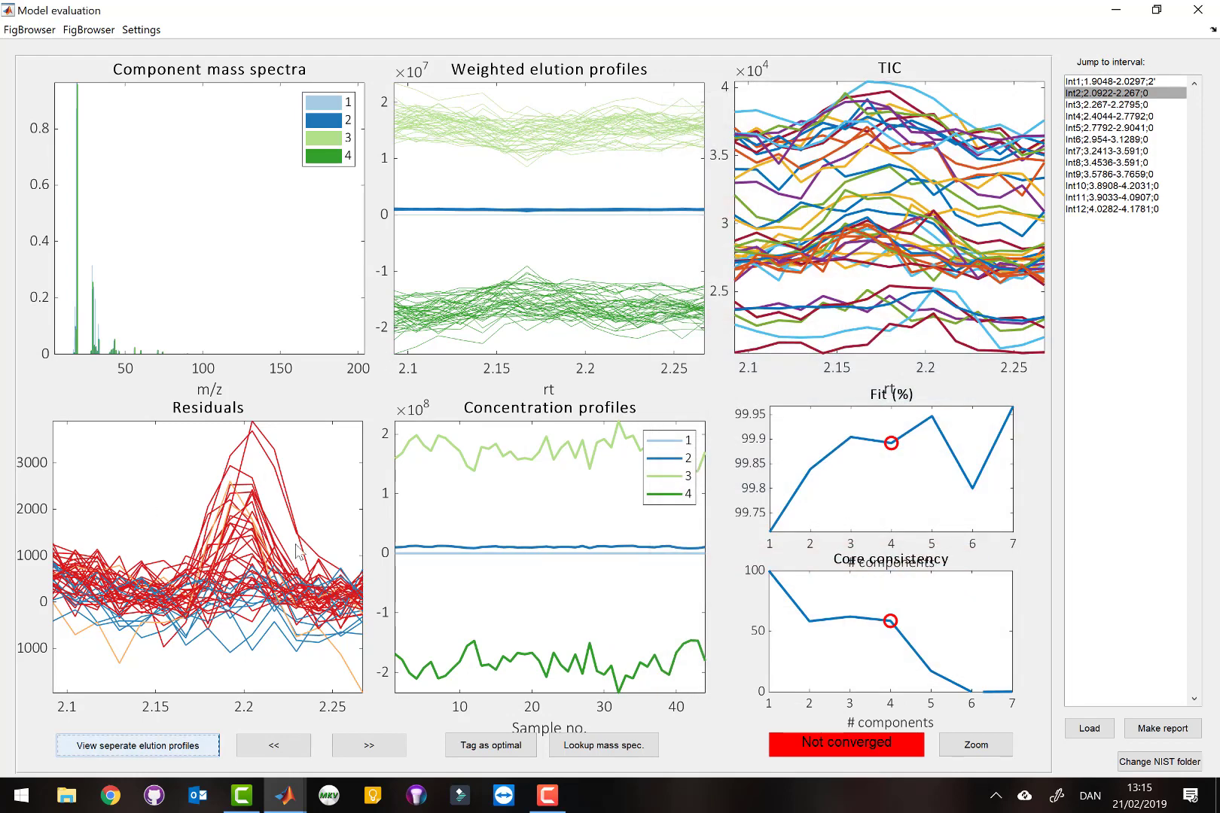
View the separate elution profiles of interval 2's five-component model and tag it as optimal with Compounds 1 and 2 selected
{"action": "left_click", "coordinate": [368, 746]}
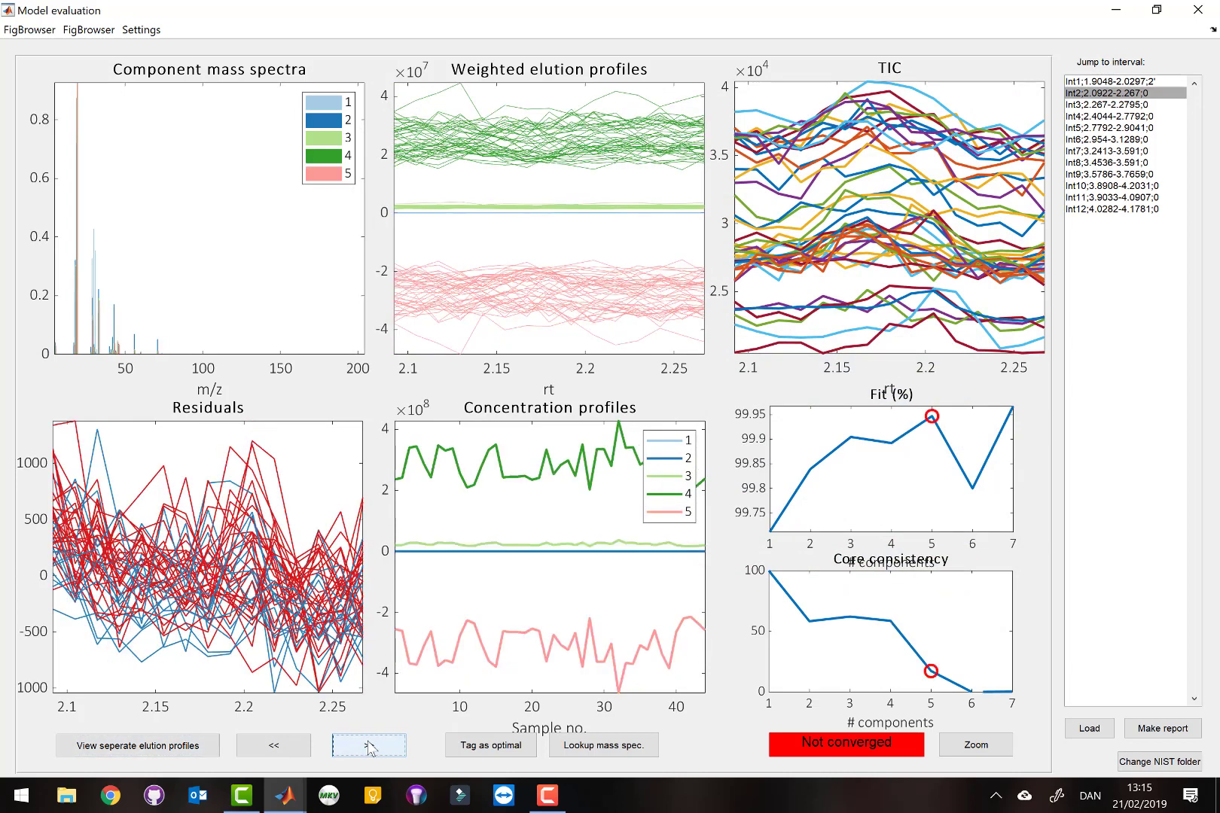
{"action": "left_click", "coordinate": [184, 747]}
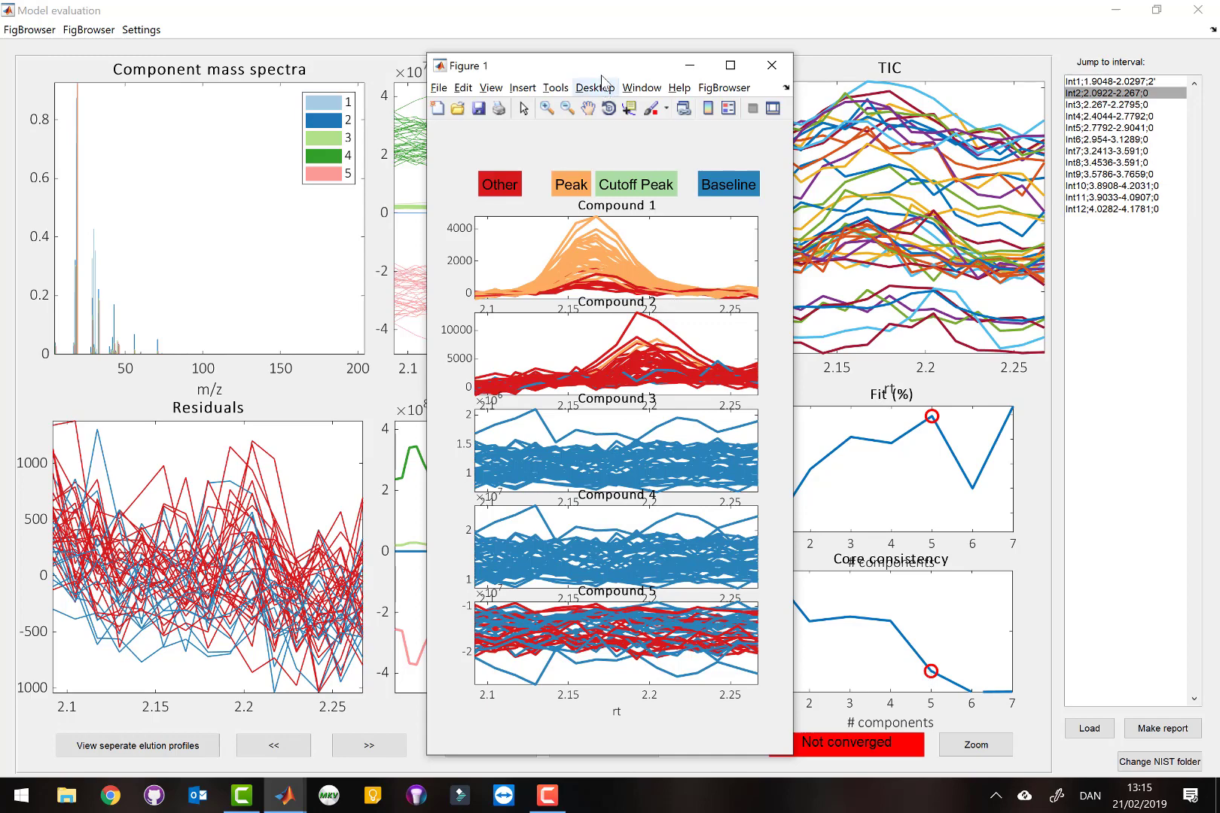
{"action": "left_click_drag", "start_coordinate": [603, 65], "coordinate": [291, 45]}
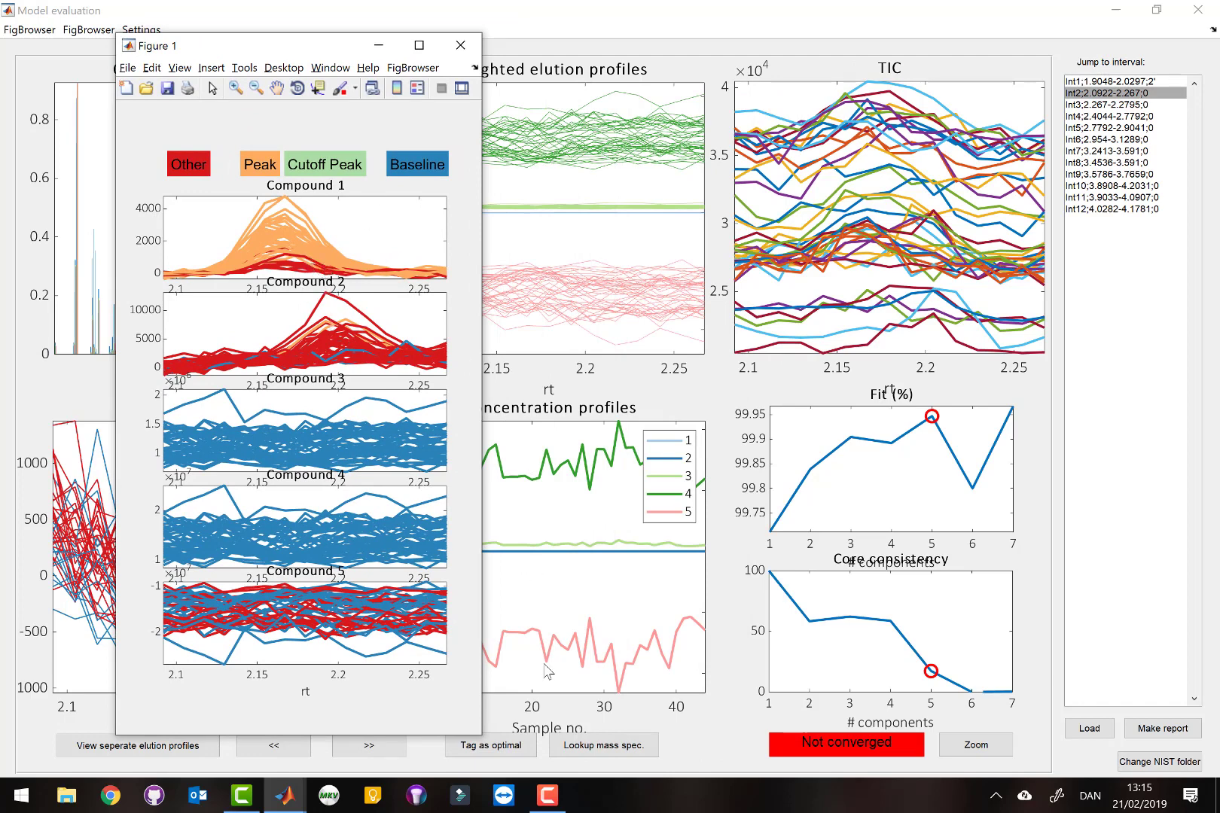
{"action": "left_click", "coordinate": [509, 749]}
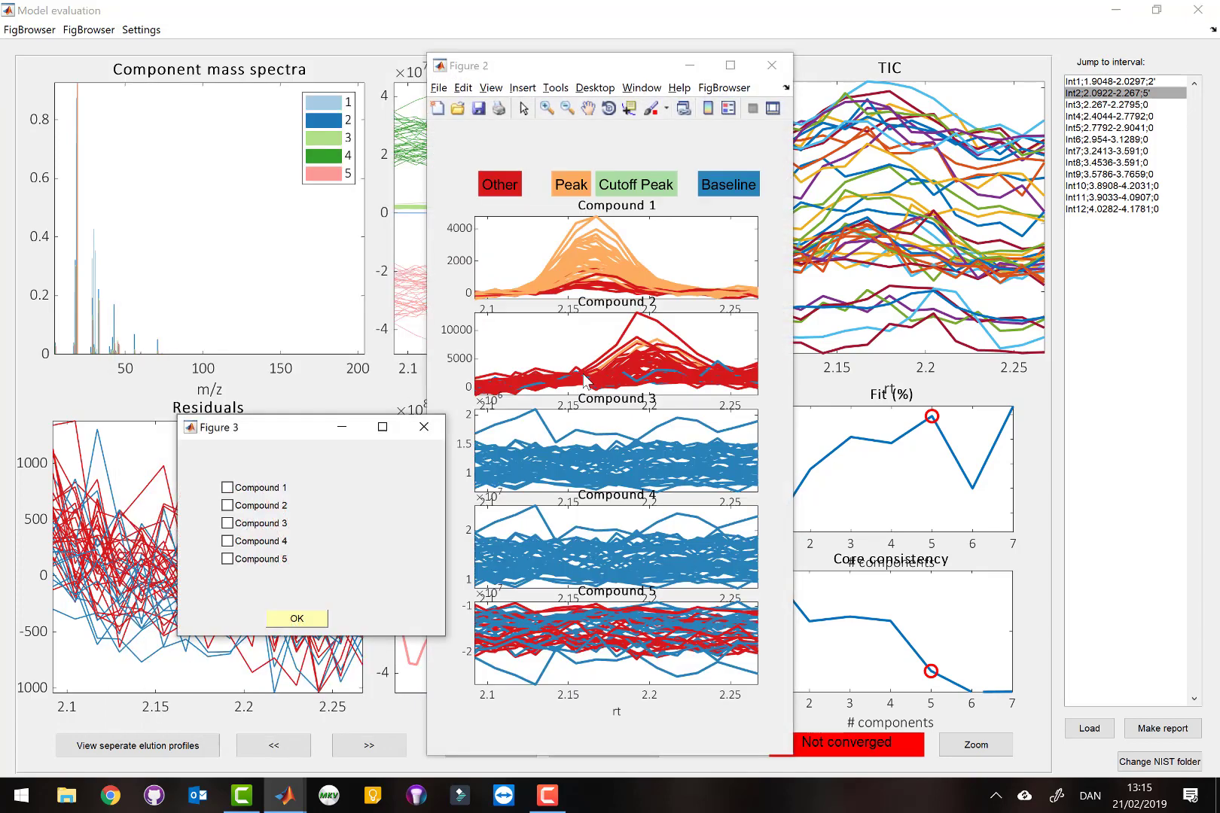
{"action": "left_click", "coordinate": [277, 487]}
{"action": "left_click", "coordinate": [271, 505]}
{"action": "left_click", "coordinate": [297, 623]}
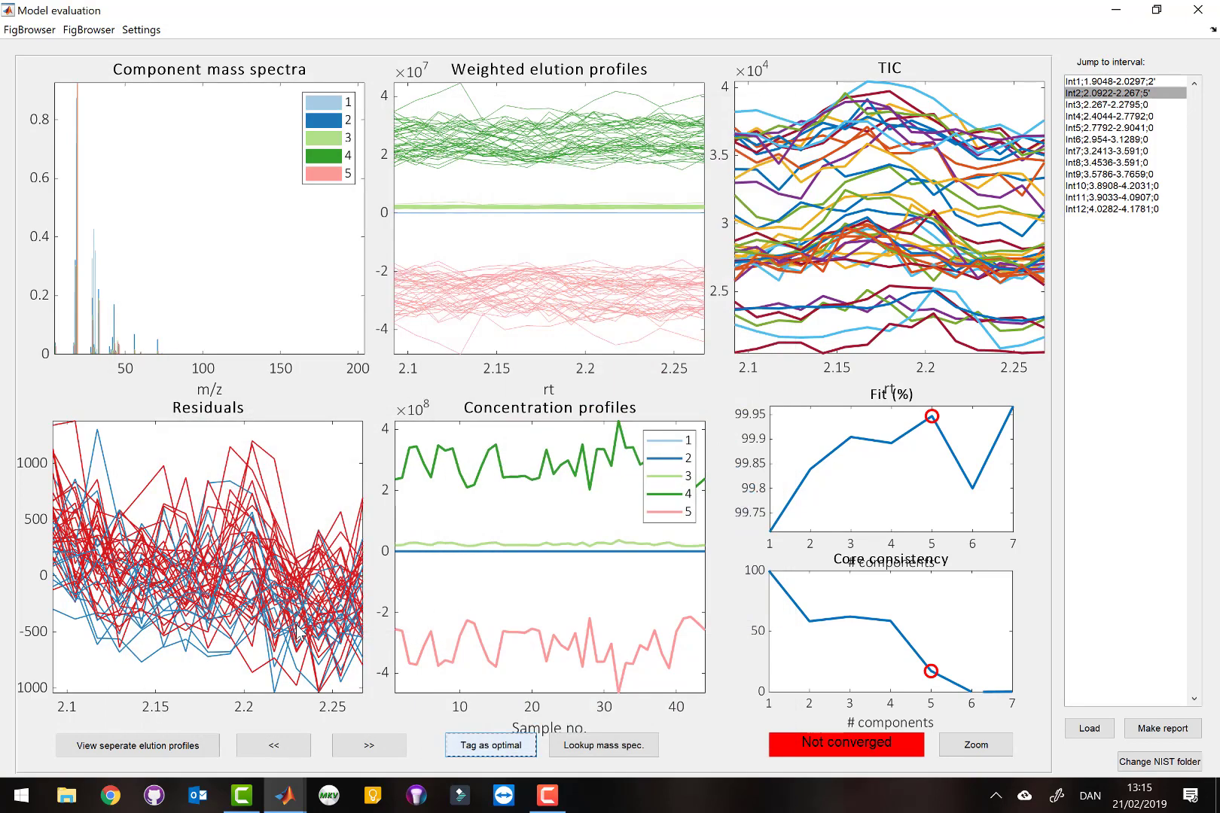
Check interval 3 and compare interval 4's models up to five components, including the five-component model's separate elution profiles
{"action": "left_click", "coordinate": [1105, 107]}
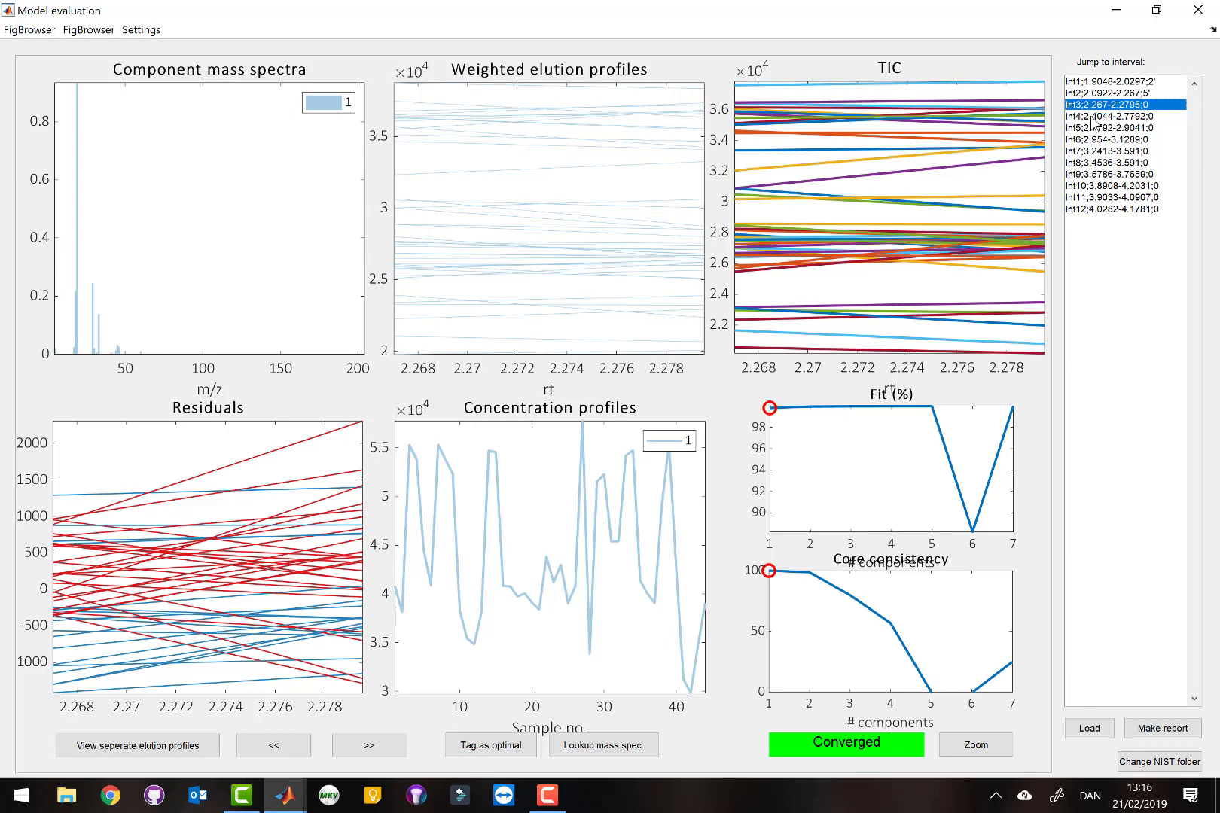
{"action": "left_click", "coordinate": [1092, 118]}
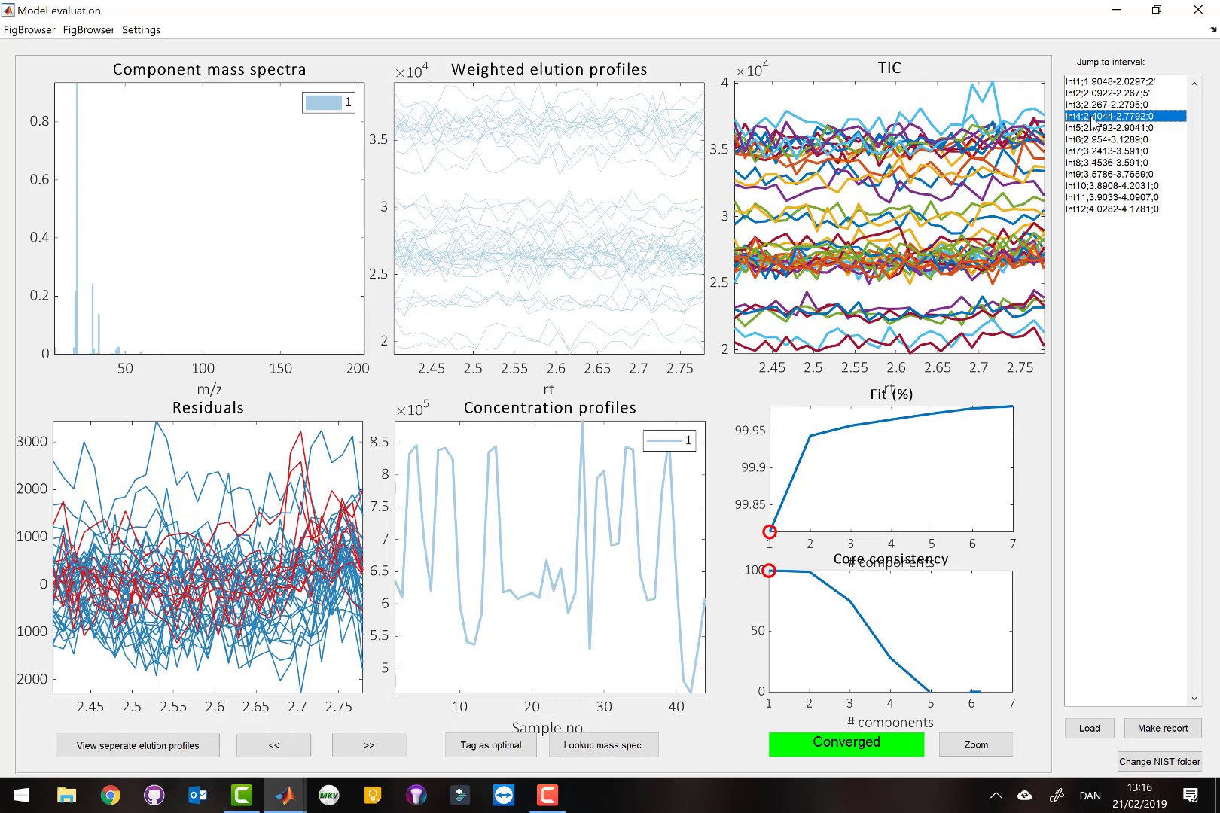
{"action": "left_click", "coordinate": [368, 746]}
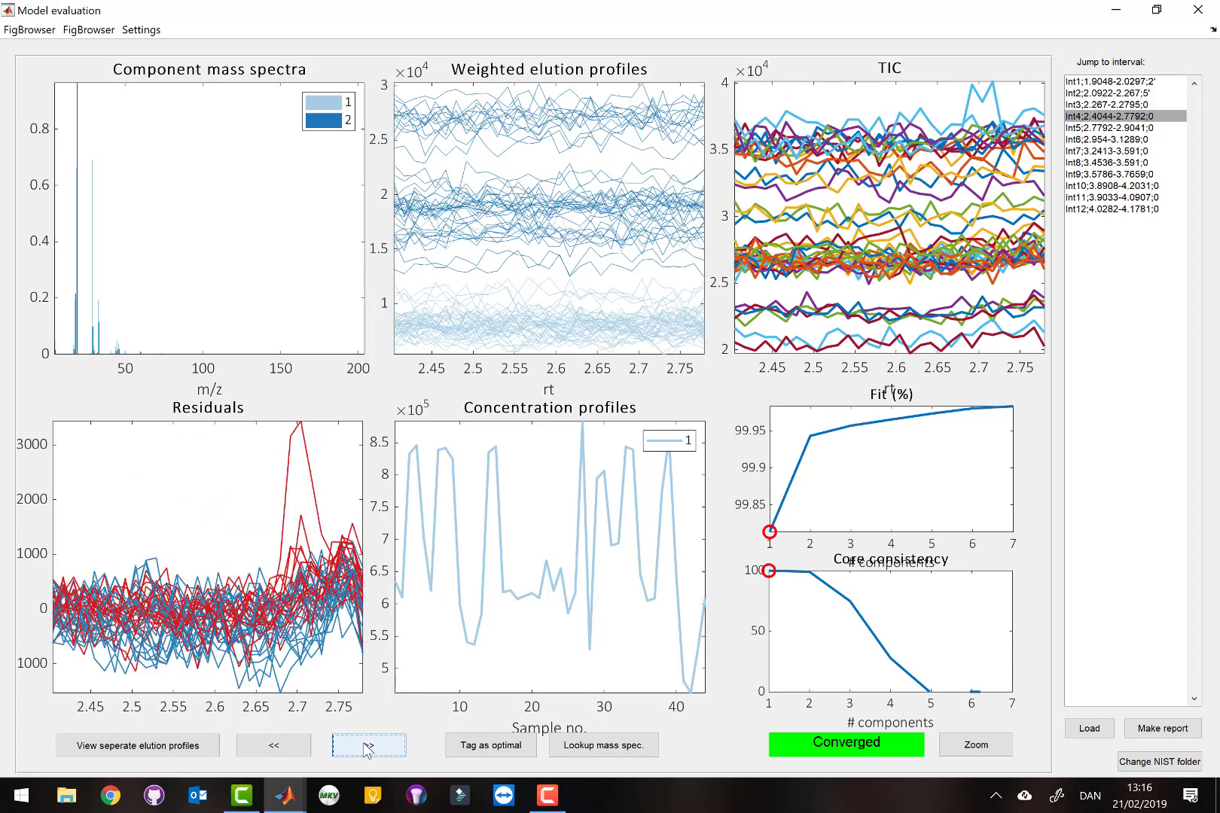
{"action": "left_click", "coordinate": [368, 746]}
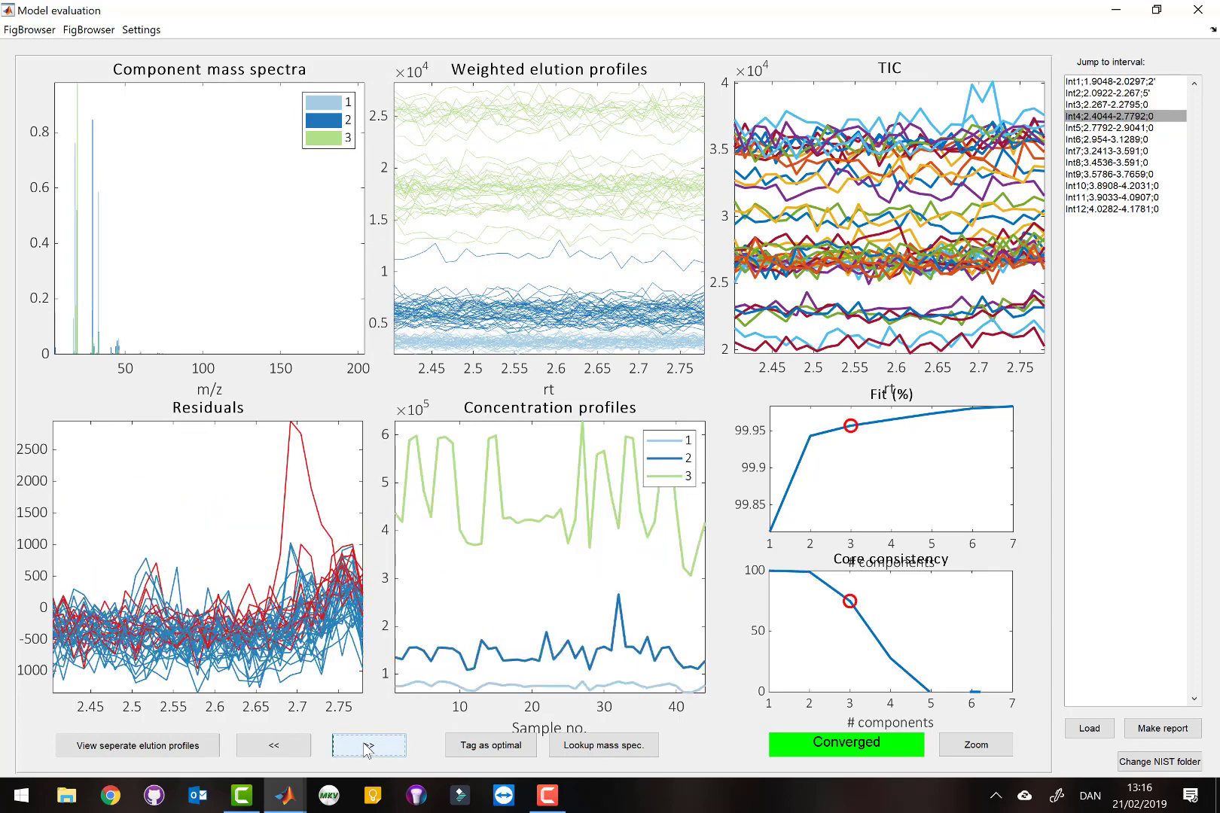
{"action": "left_click", "coordinate": [368, 746]}
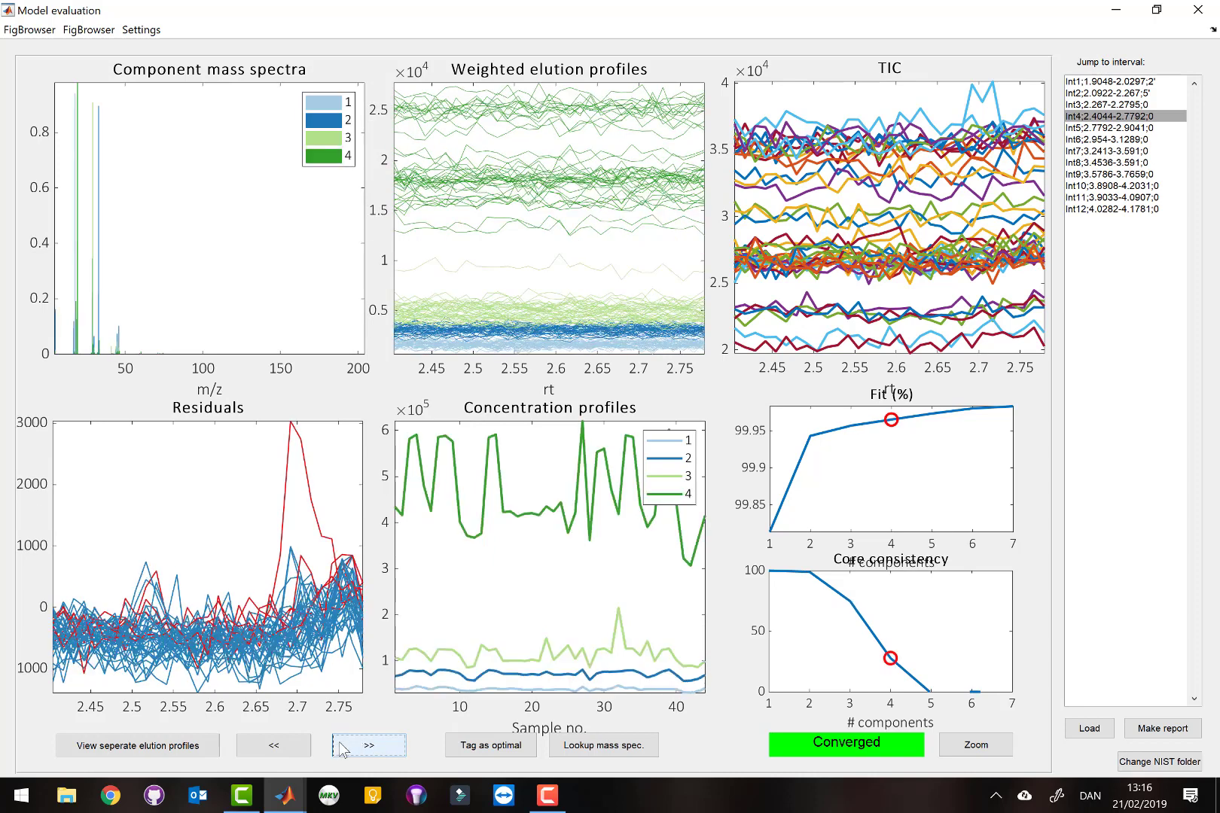
{"action": "left_click", "coordinate": [340, 747]}
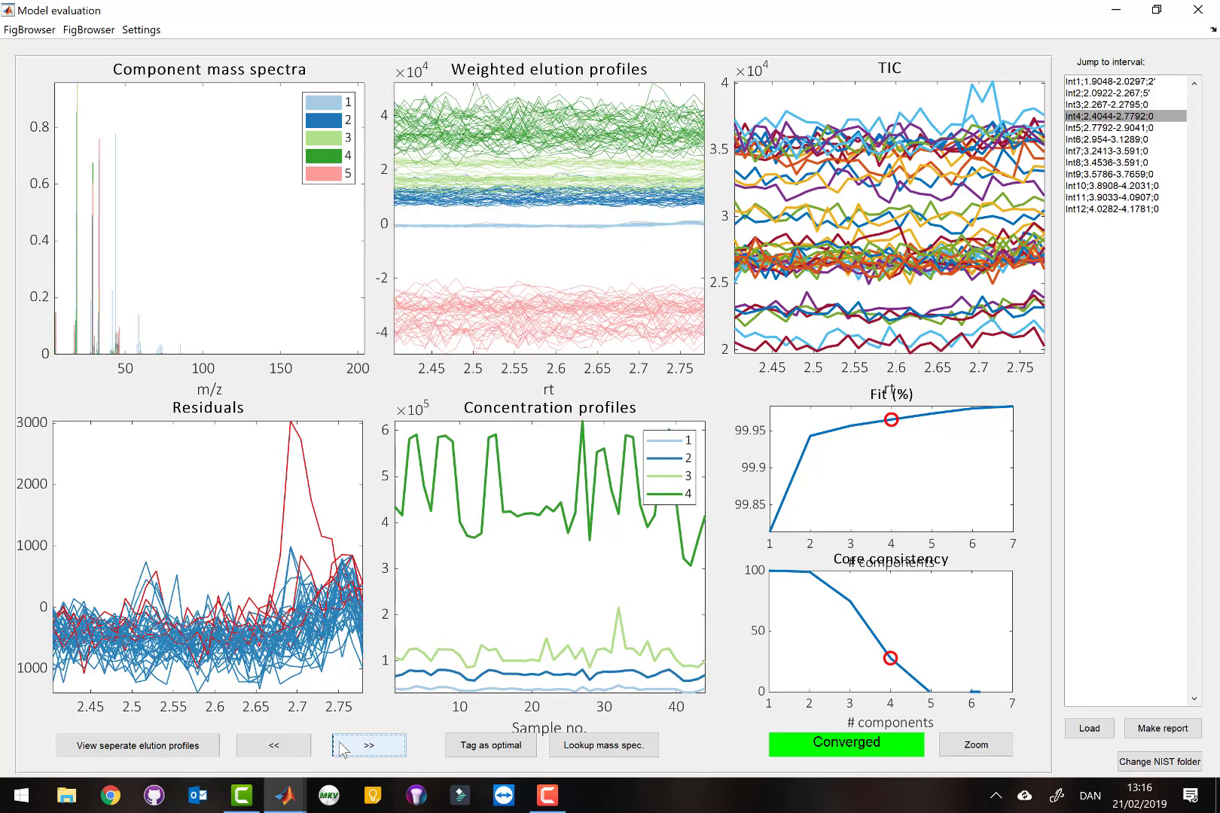
{"action": "left_click", "coordinate": [188, 748]}
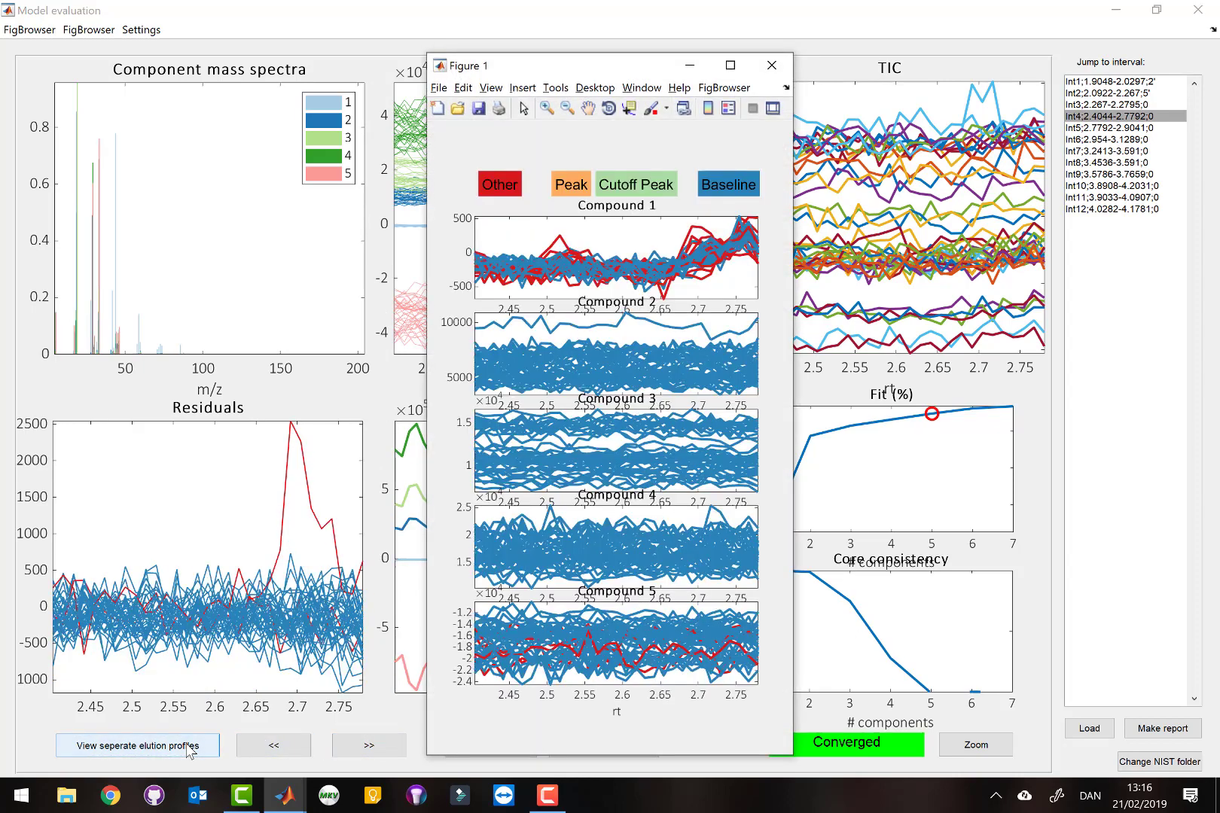
{"action": "left_click", "coordinate": [771, 65]}
Tag the three-component model of interval 5 as optimal with Compound 1 selected
{"action": "left_click", "coordinate": [1144, 128]}
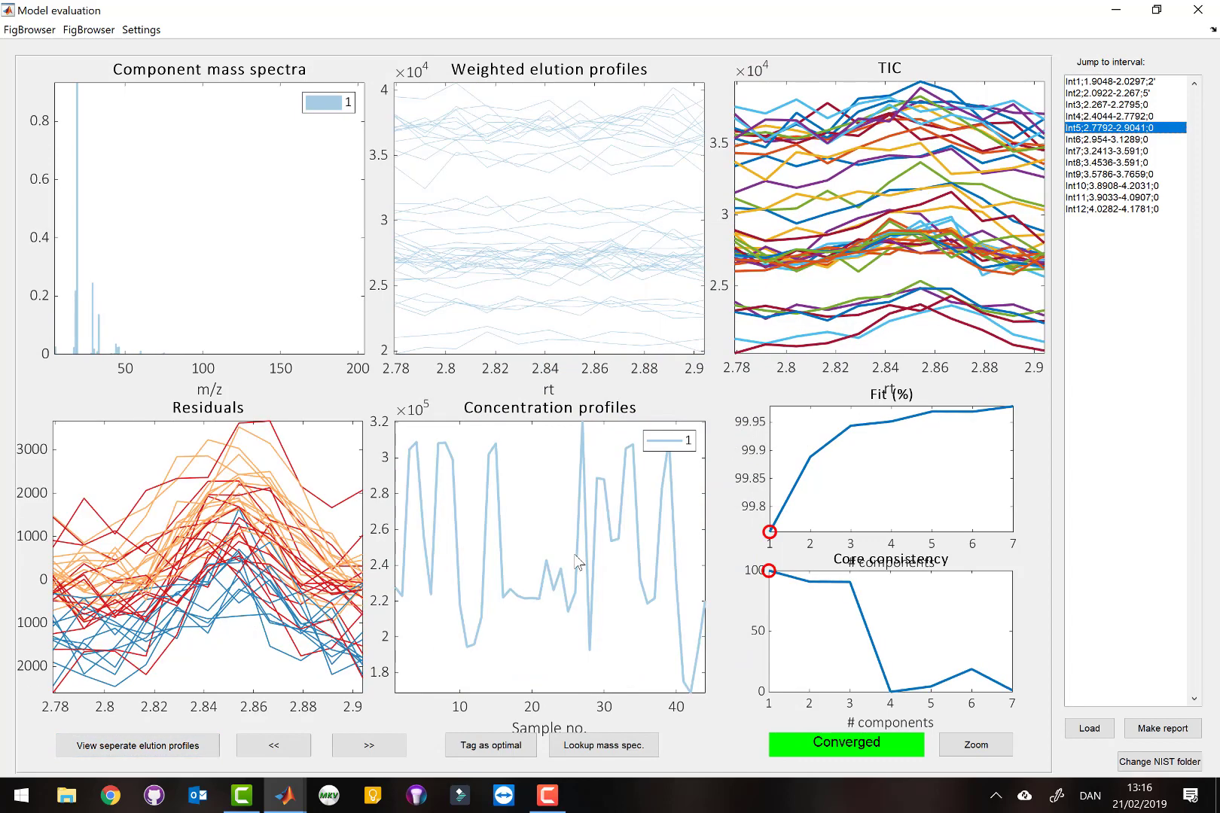
{"action": "left_click", "coordinate": [373, 747]}
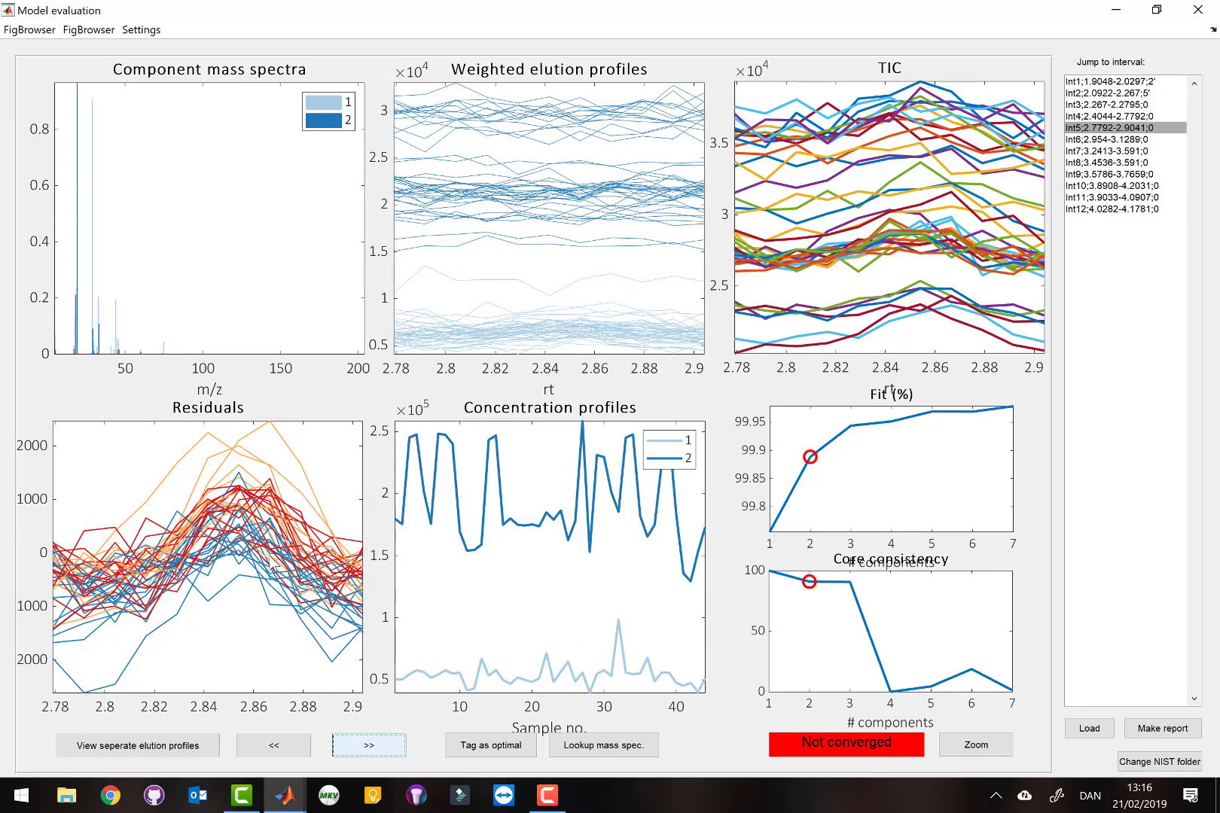
{"action": "left_click", "coordinate": [373, 749]}
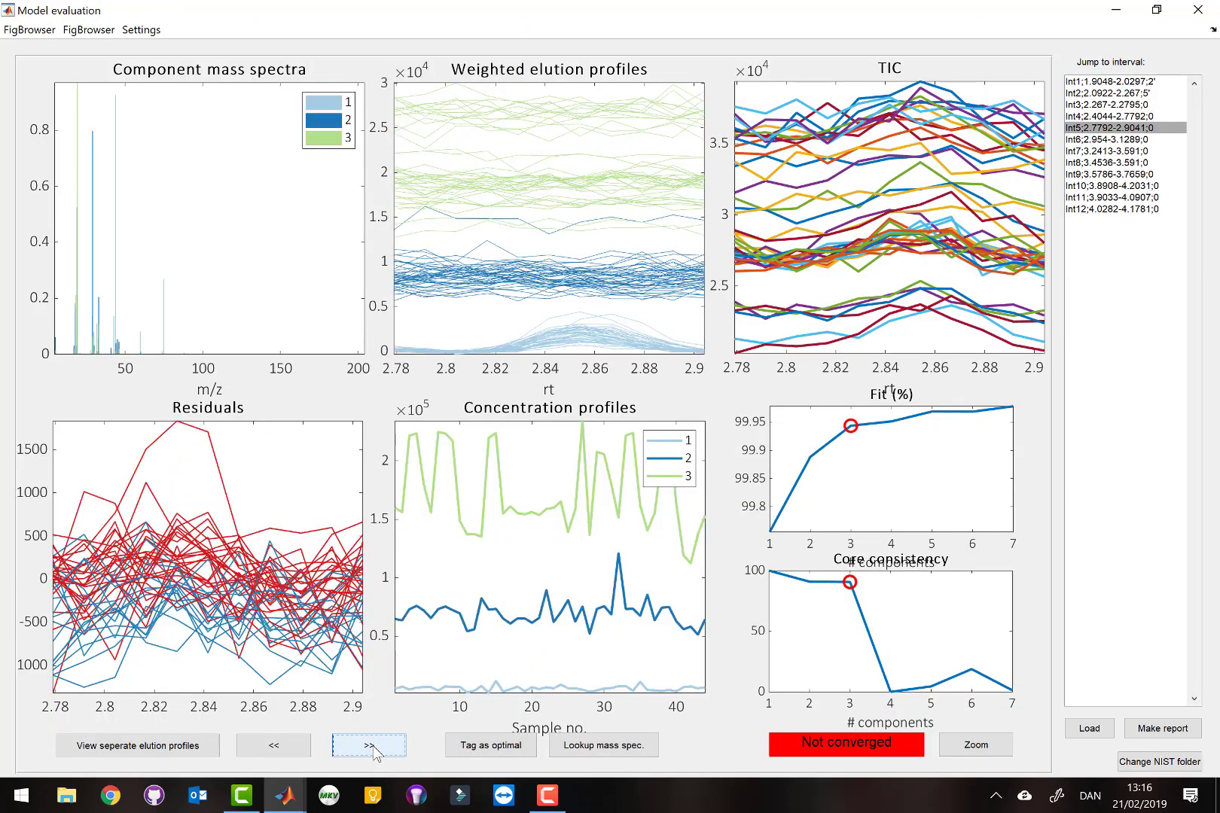
{"action": "left_click", "coordinate": [477, 747]}
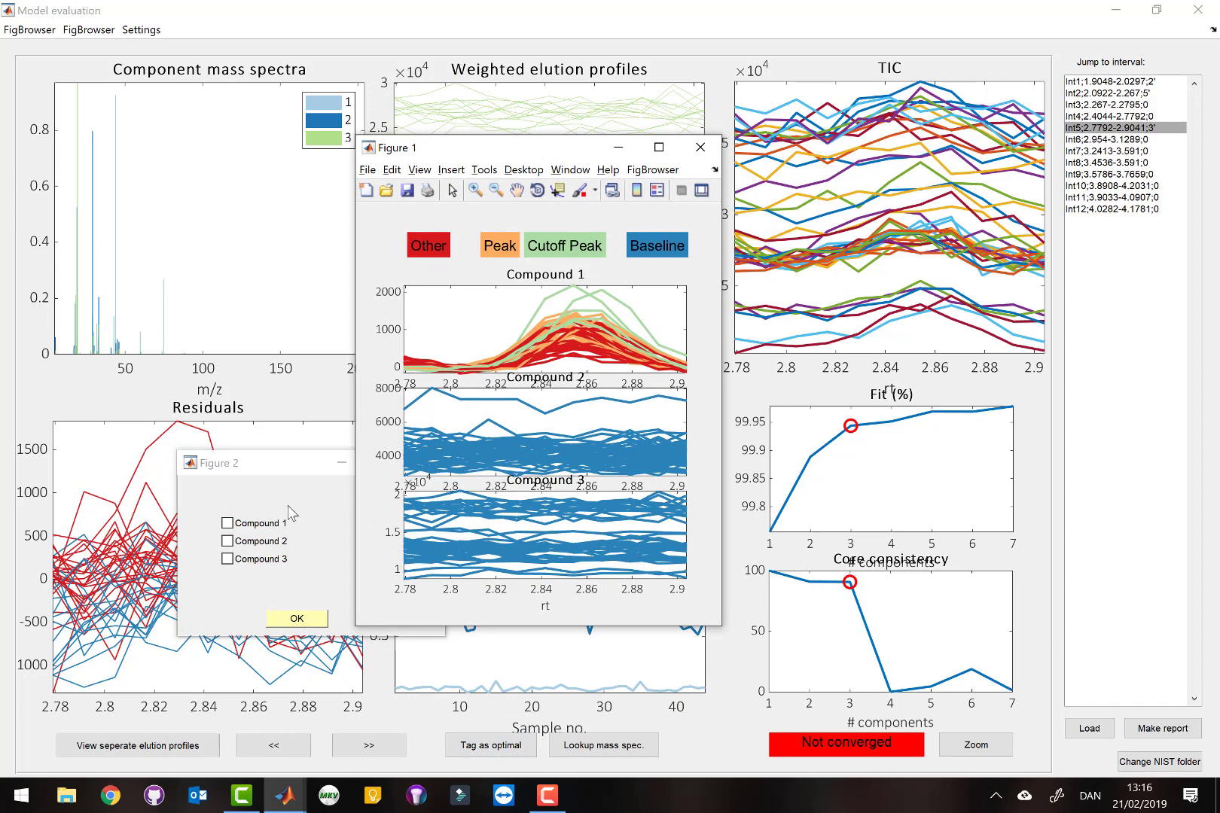
{"action": "left_click", "coordinate": [260, 523]}
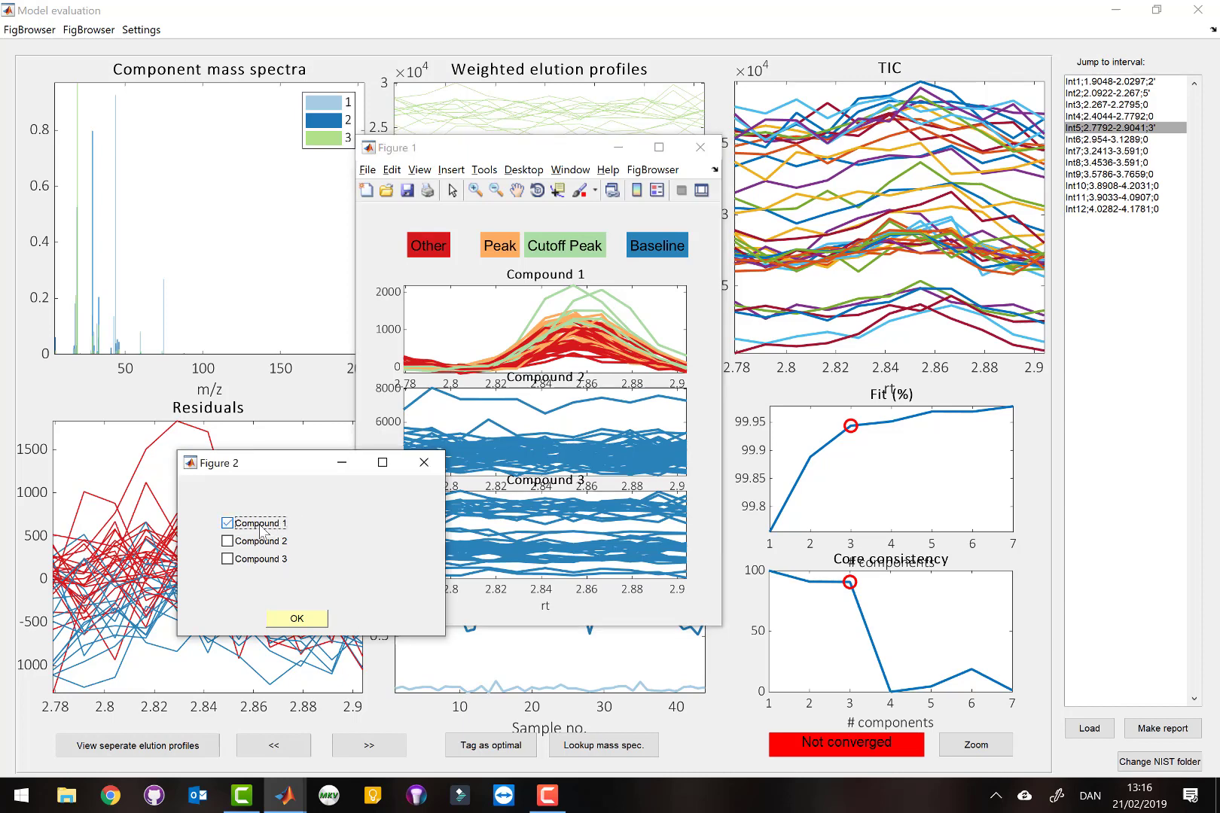
{"action": "left_click", "coordinate": [302, 618]}
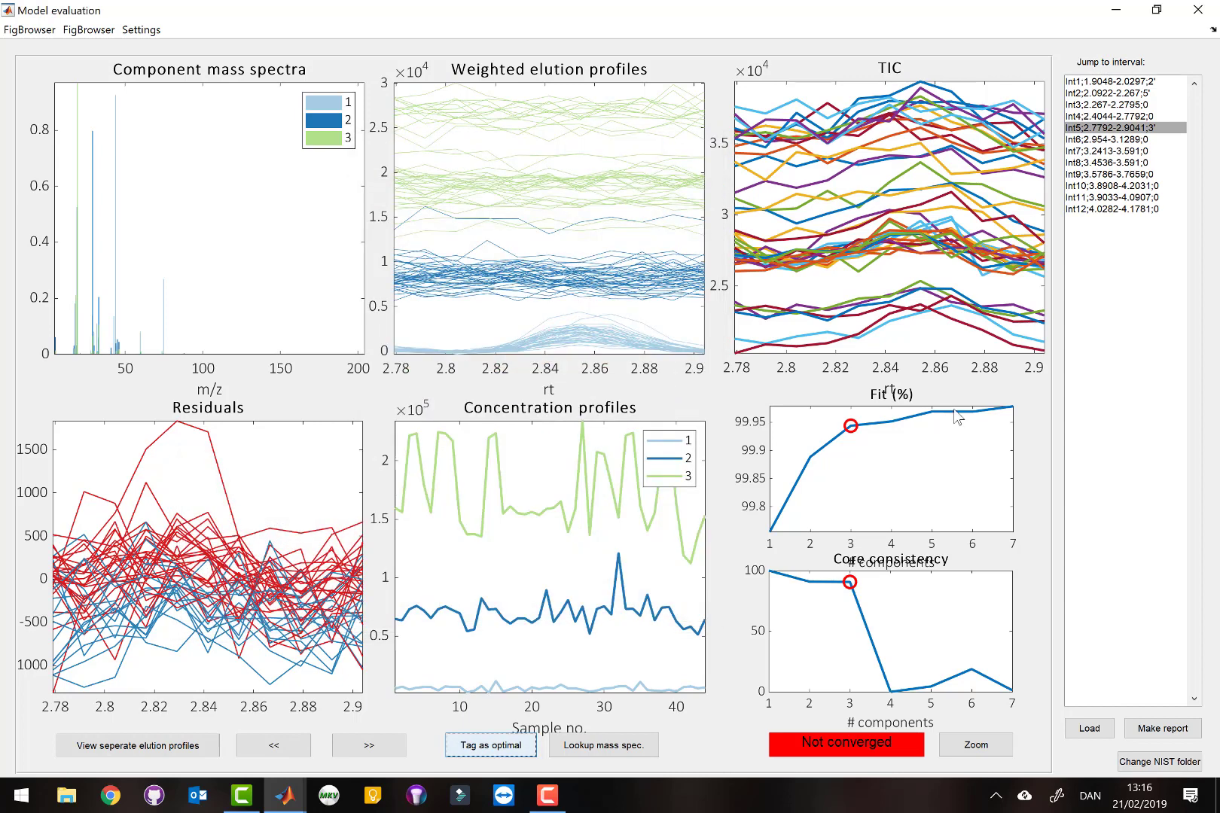
Tag the three-component model of interval 6 as optimal with Compound 1 selected
{"action": "left_click", "coordinate": [1103, 139]}
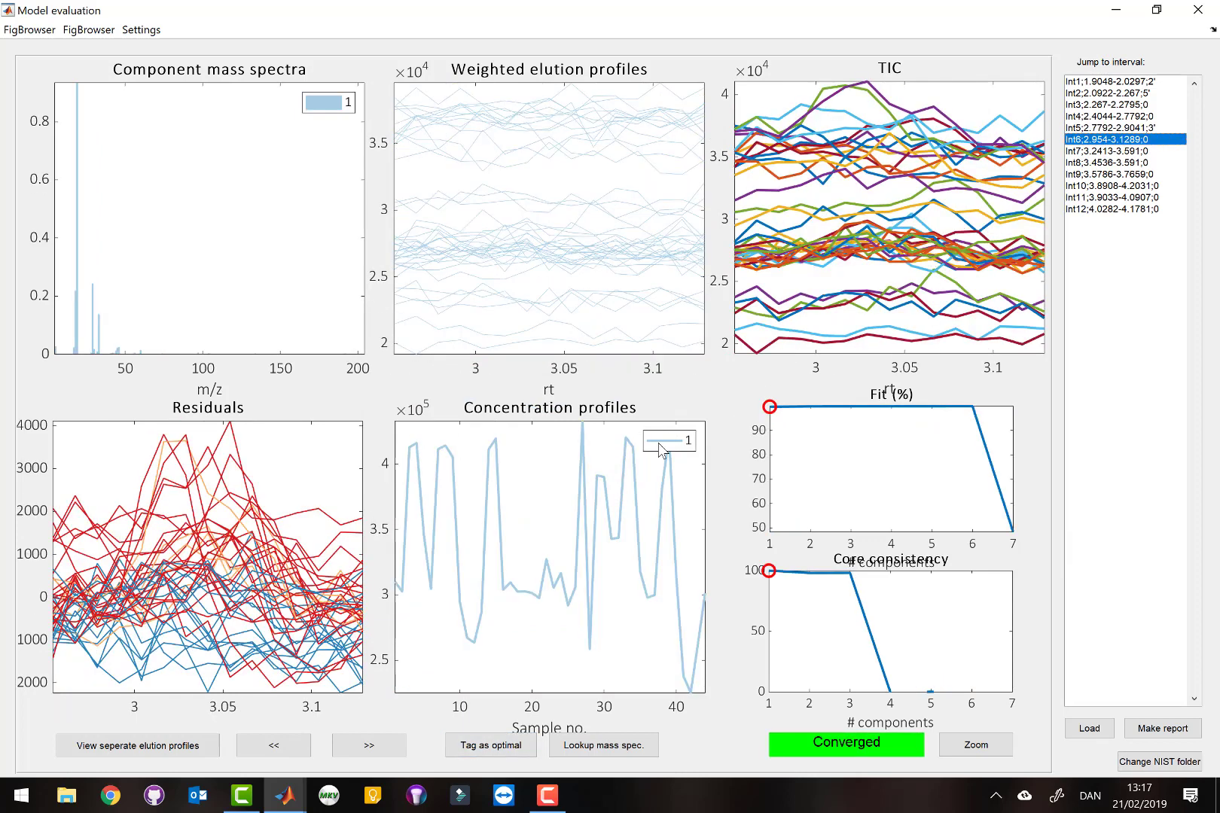
{"action": "left_click", "coordinate": [359, 752]}
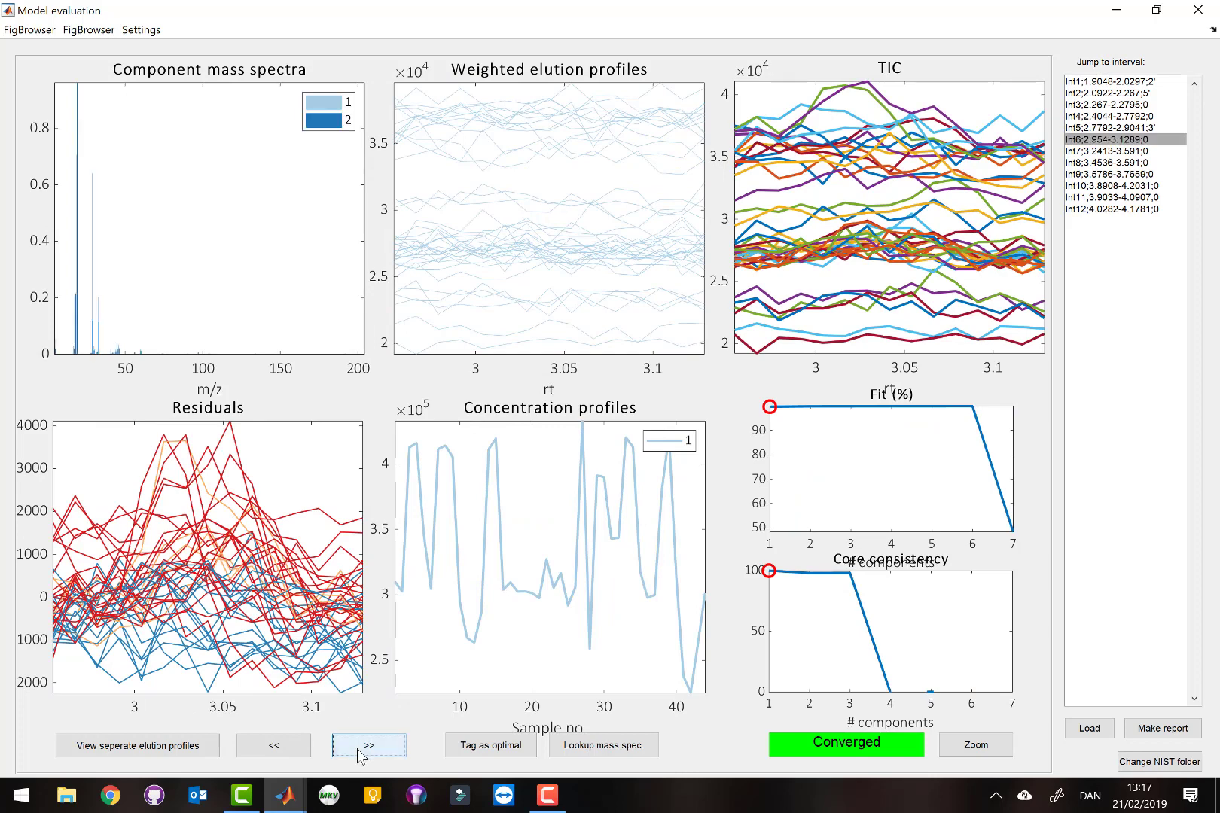
{"action": "left_click", "coordinate": [360, 753]}
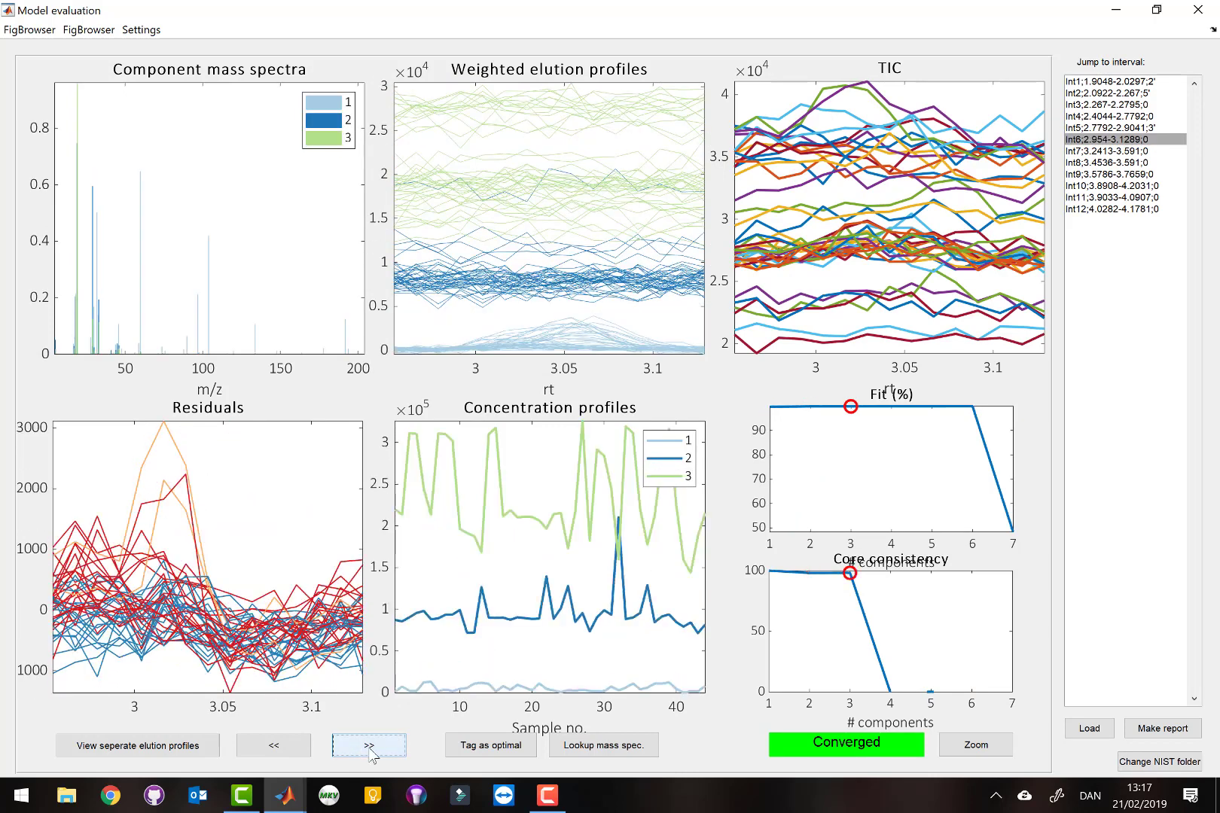
{"action": "left_click", "coordinate": [451, 743]}
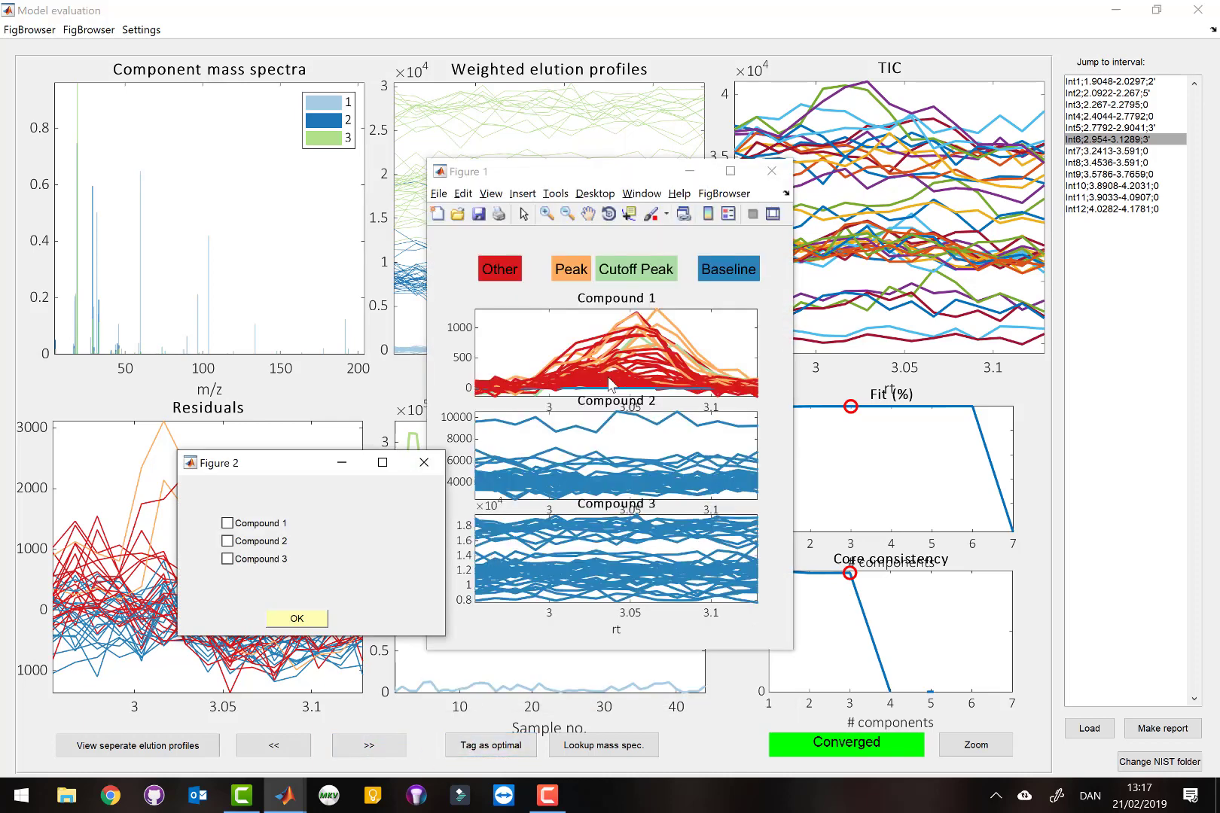
{"action": "left_click", "coordinate": [269, 525]}
{"action": "left_click", "coordinate": [296, 618]}
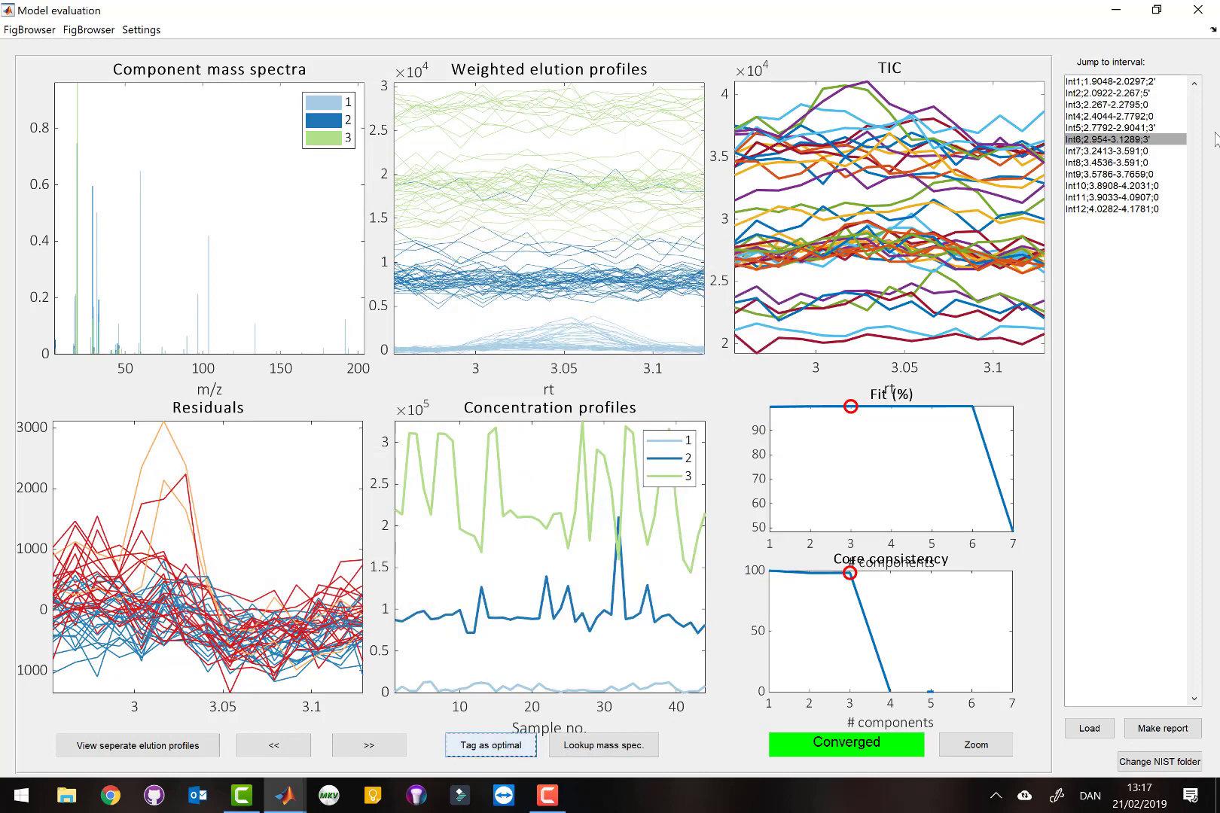
Compare interval 7's one- and two-component models and tag the one-component model as optimal with Compound 1 selected
{"action": "left_click", "coordinate": [1140, 152]}
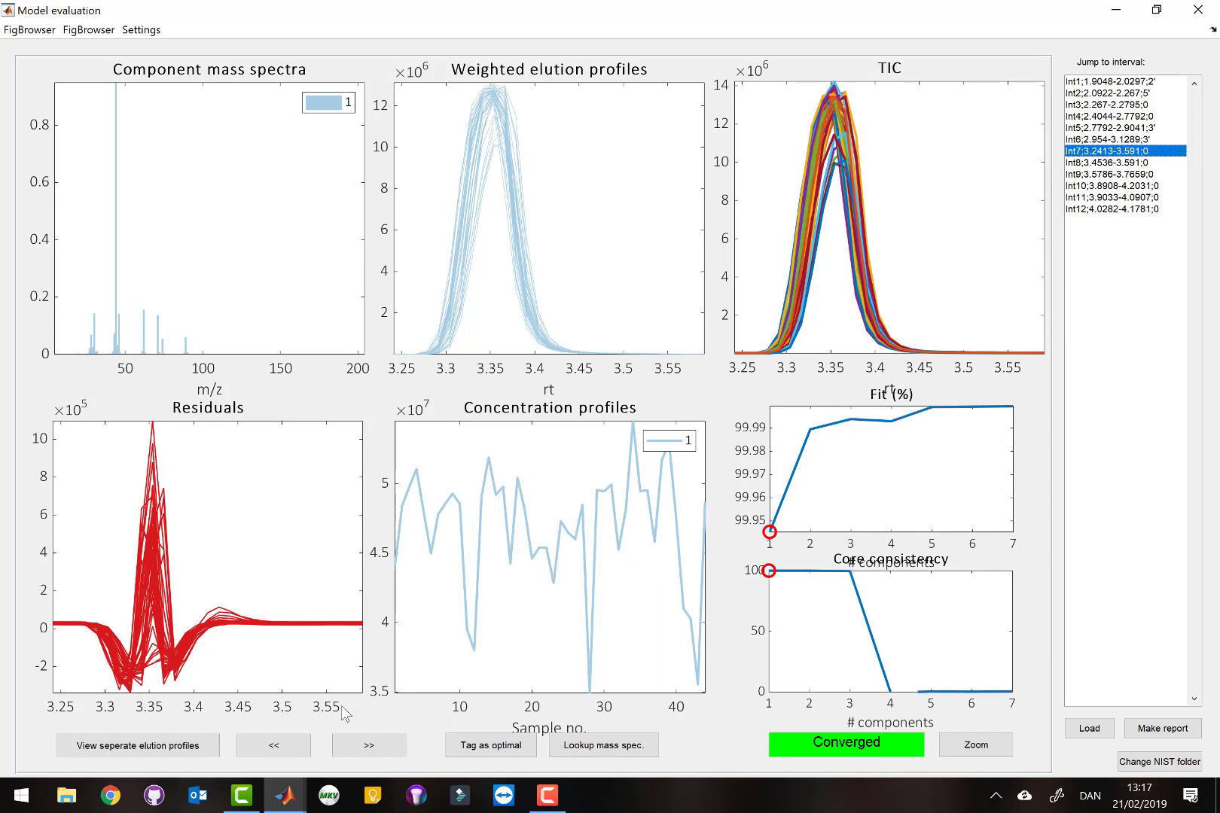
{"action": "left_click", "coordinate": [363, 747]}
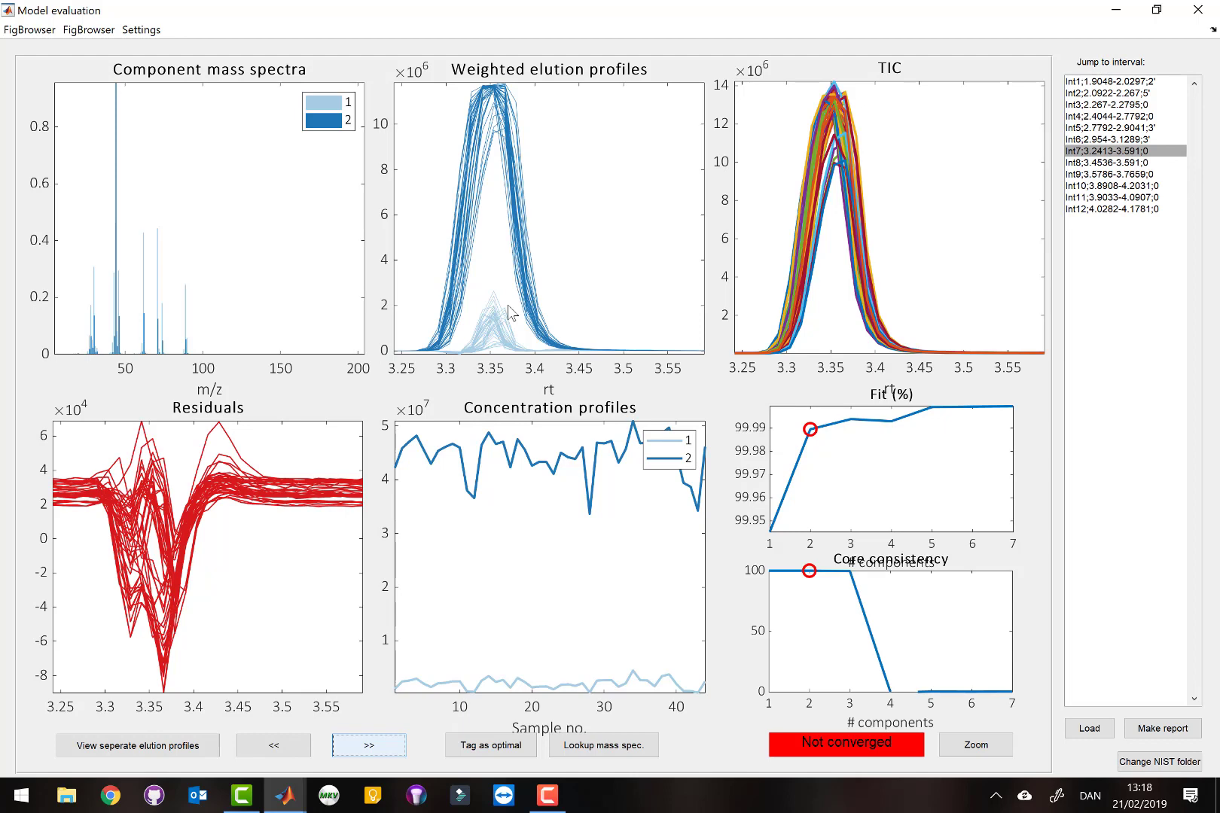
{"action": "left_click", "coordinate": [287, 745]}
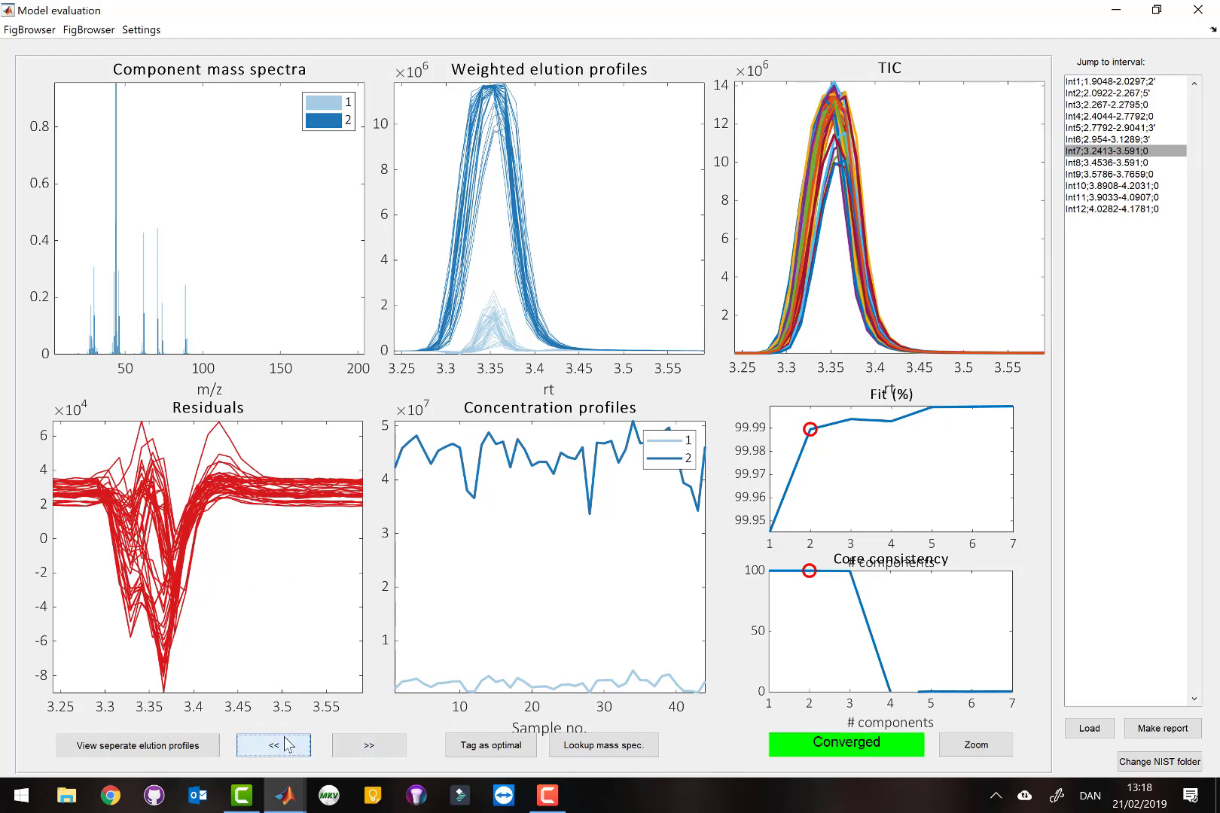
{"action": "left_click", "coordinate": [493, 746]}
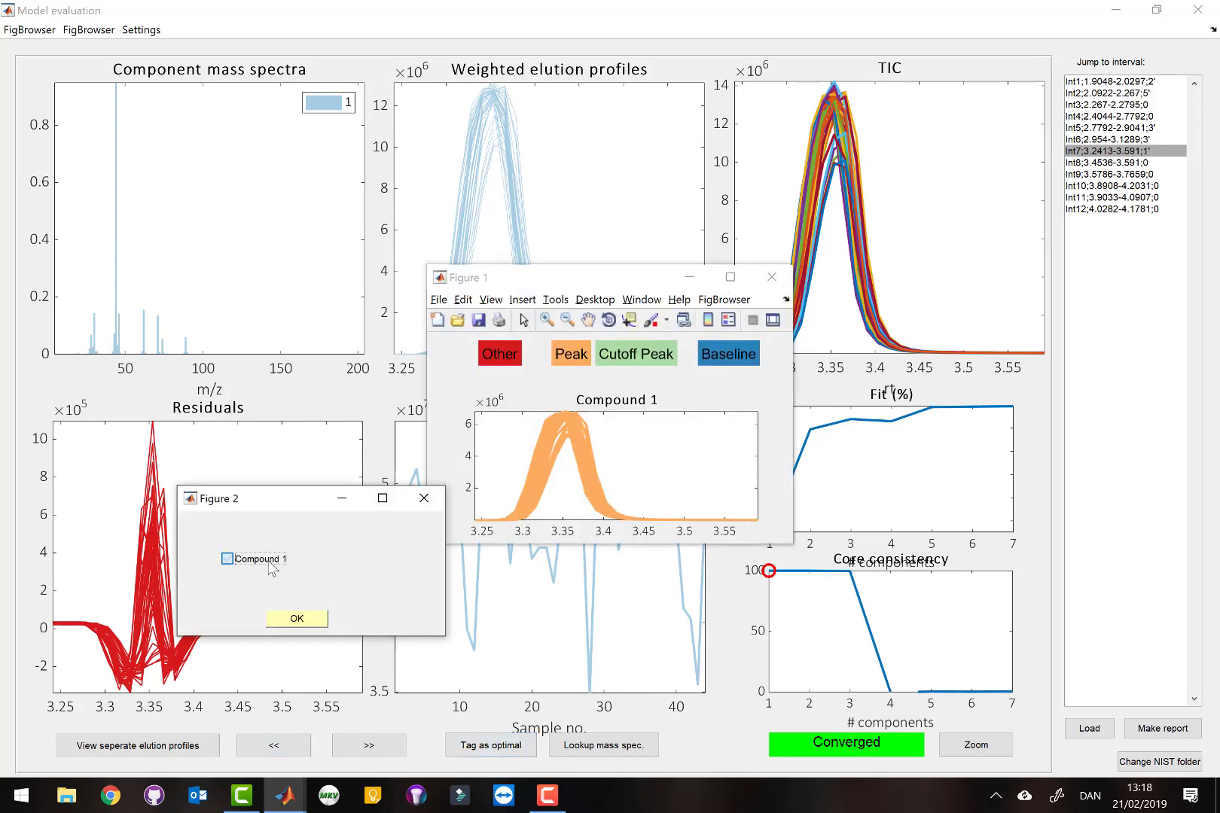
{"action": "left_click", "coordinate": [296, 618]}
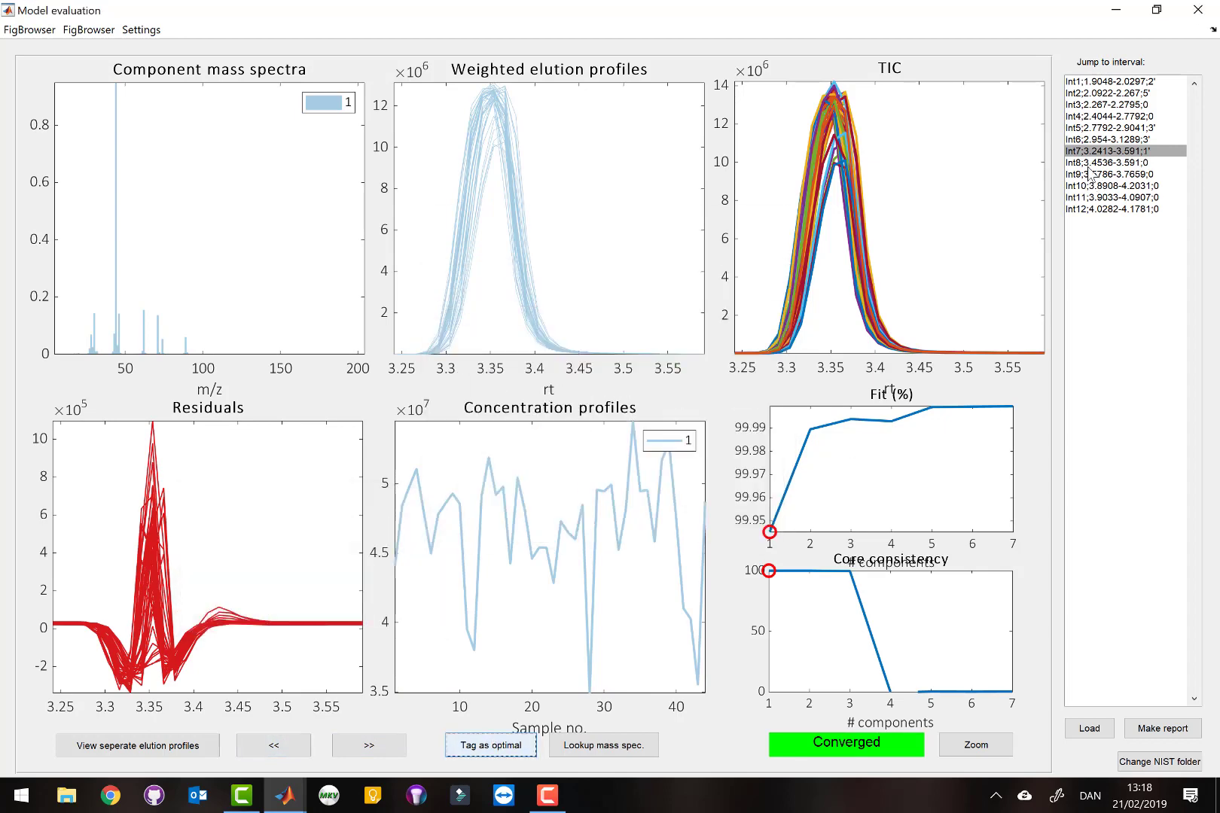
Compare interval 8's models up to four components and examine the separate elution profiles of the four-component model
{"action": "left_click", "coordinate": [1088, 164]}
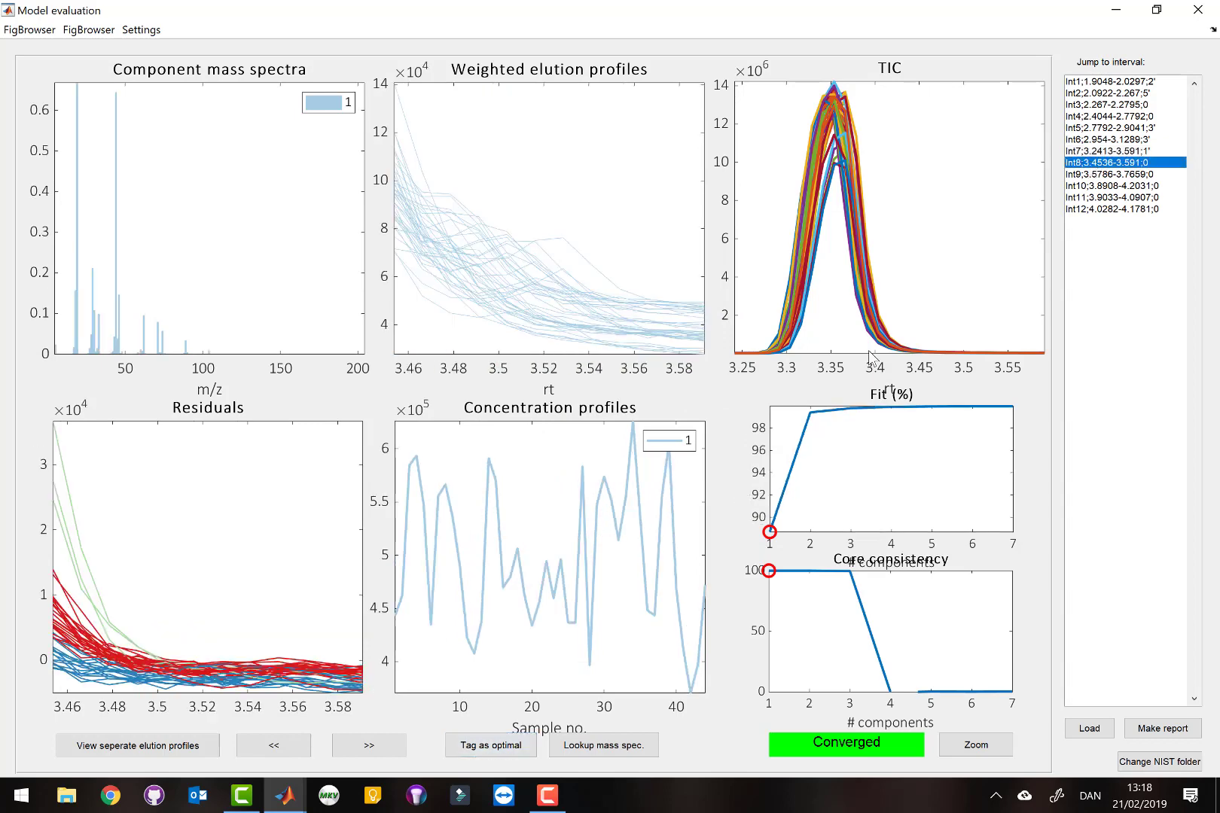
{"action": "left_click", "coordinate": [350, 749]}
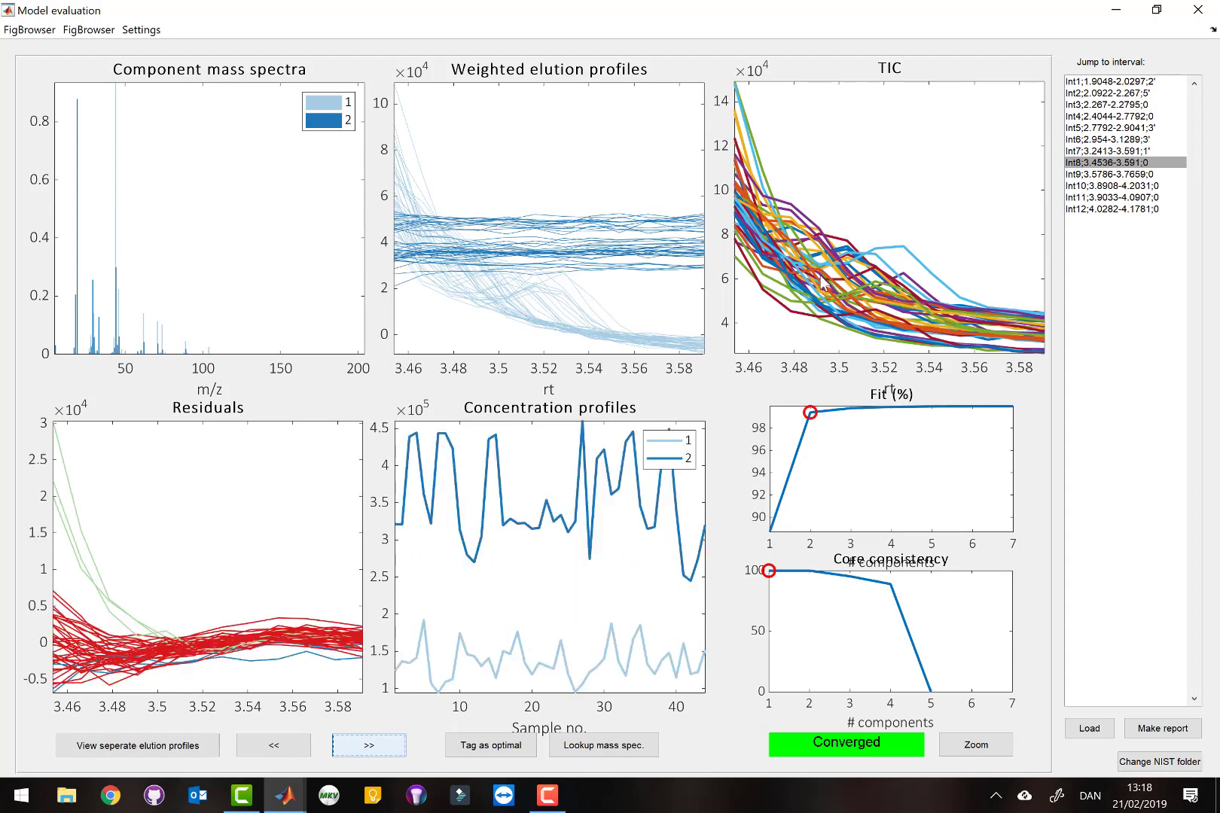
{"action": "left_click", "coordinate": [369, 746]}
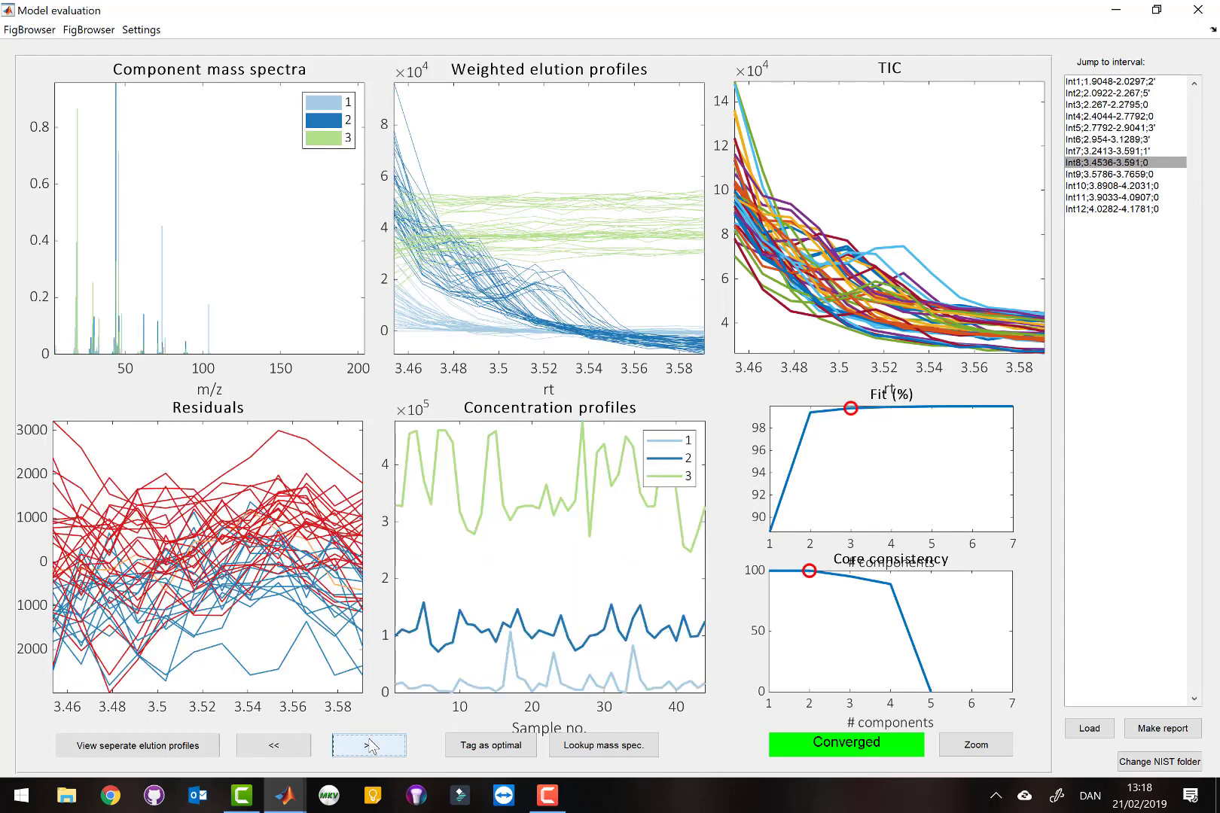
{"action": "left_click", "coordinate": [369, 745]}
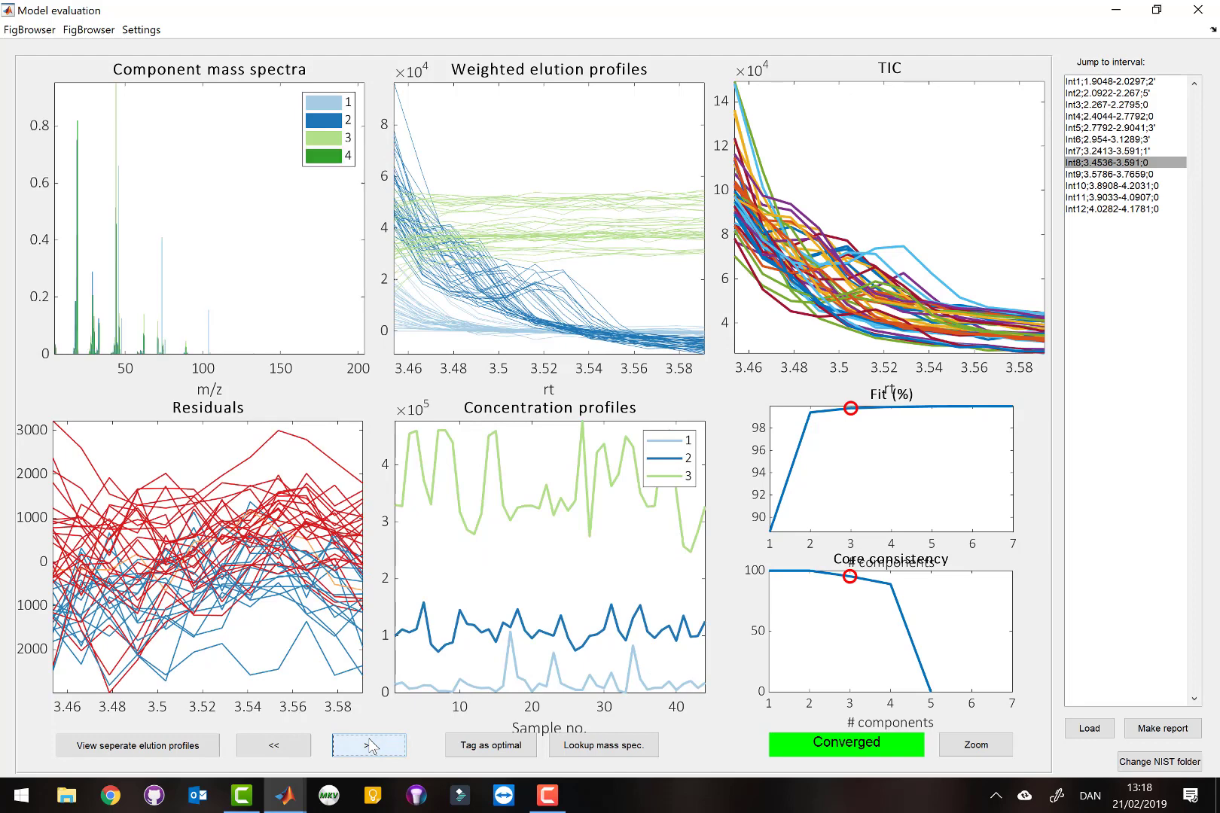
{"action": "left_click", "coordinate": [200, 746]}
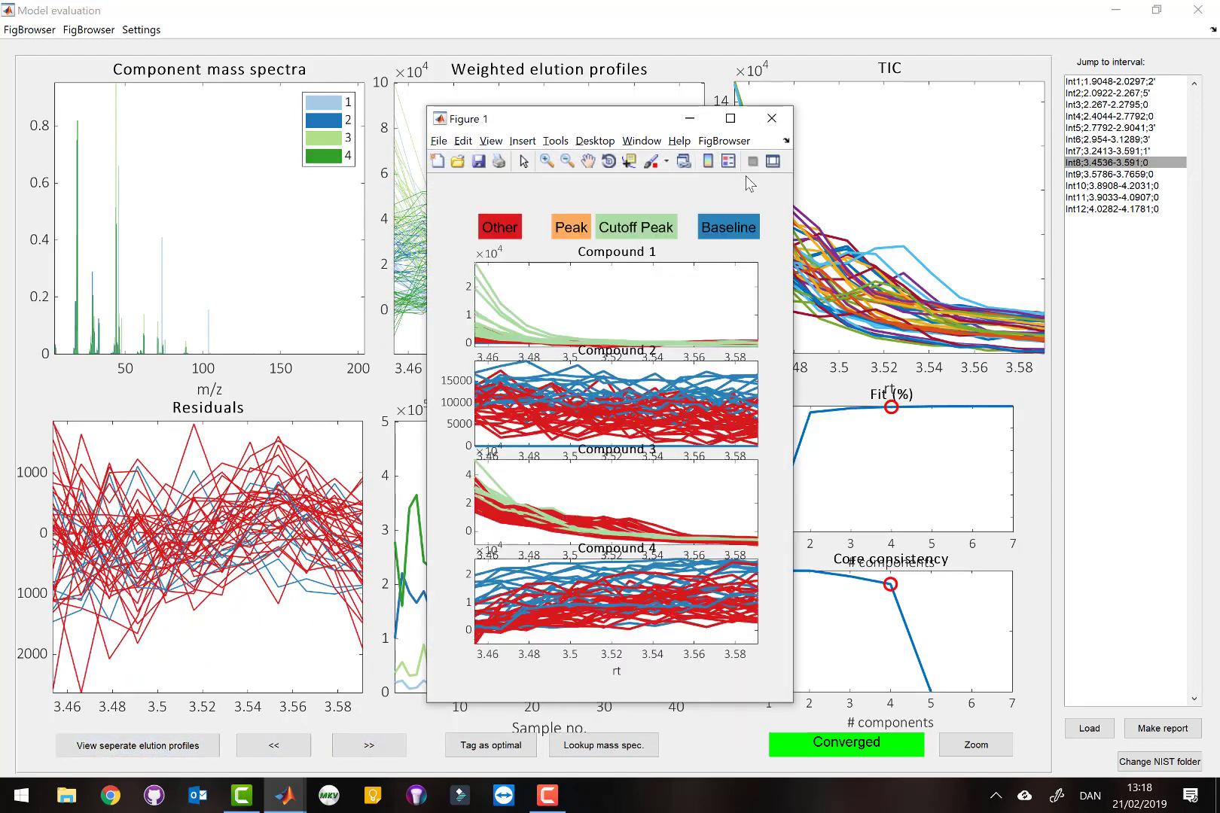
{"action": "left_click", "coordinate": [771, 118]}
Examine the separate elution profiles of interval 8's five-, six- and seven-component models
{"action": "left_click", "coordinate": [369, 745]}
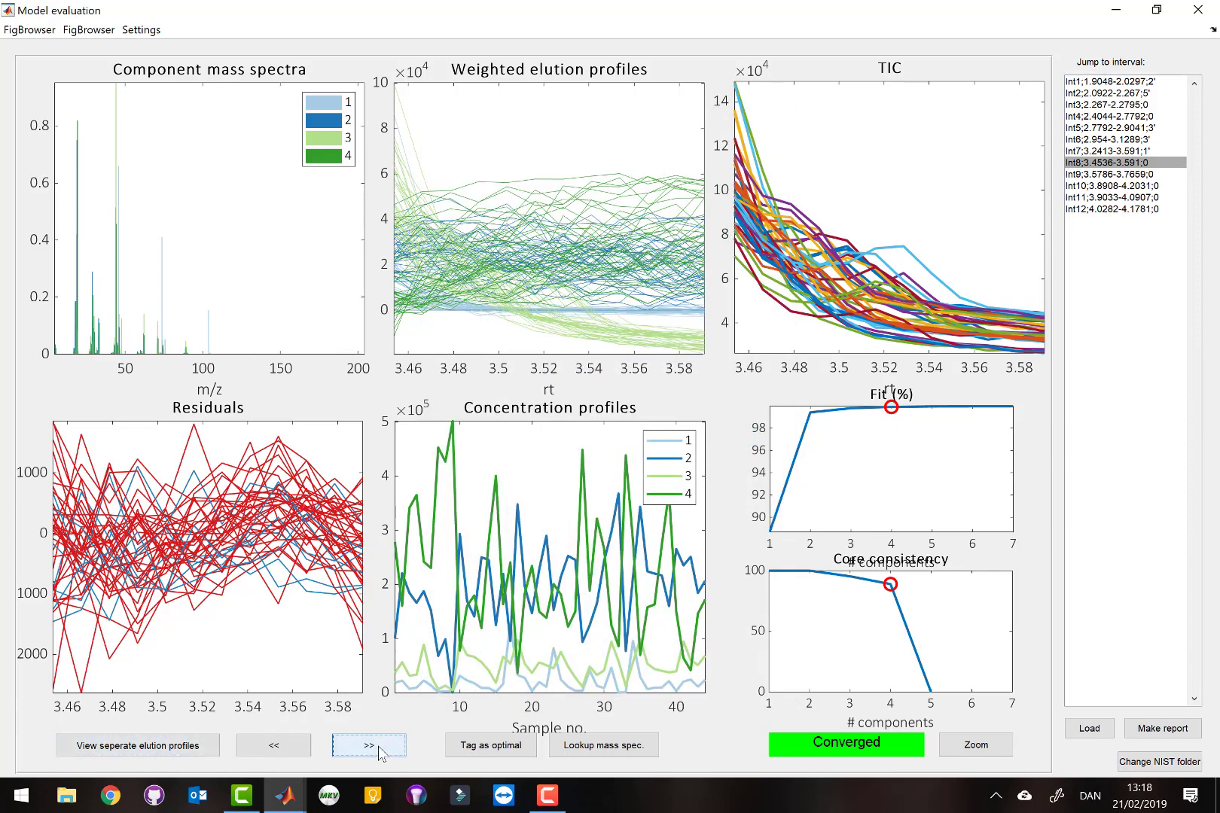
{"action": "left_click", "coordinate": [200, 746]}
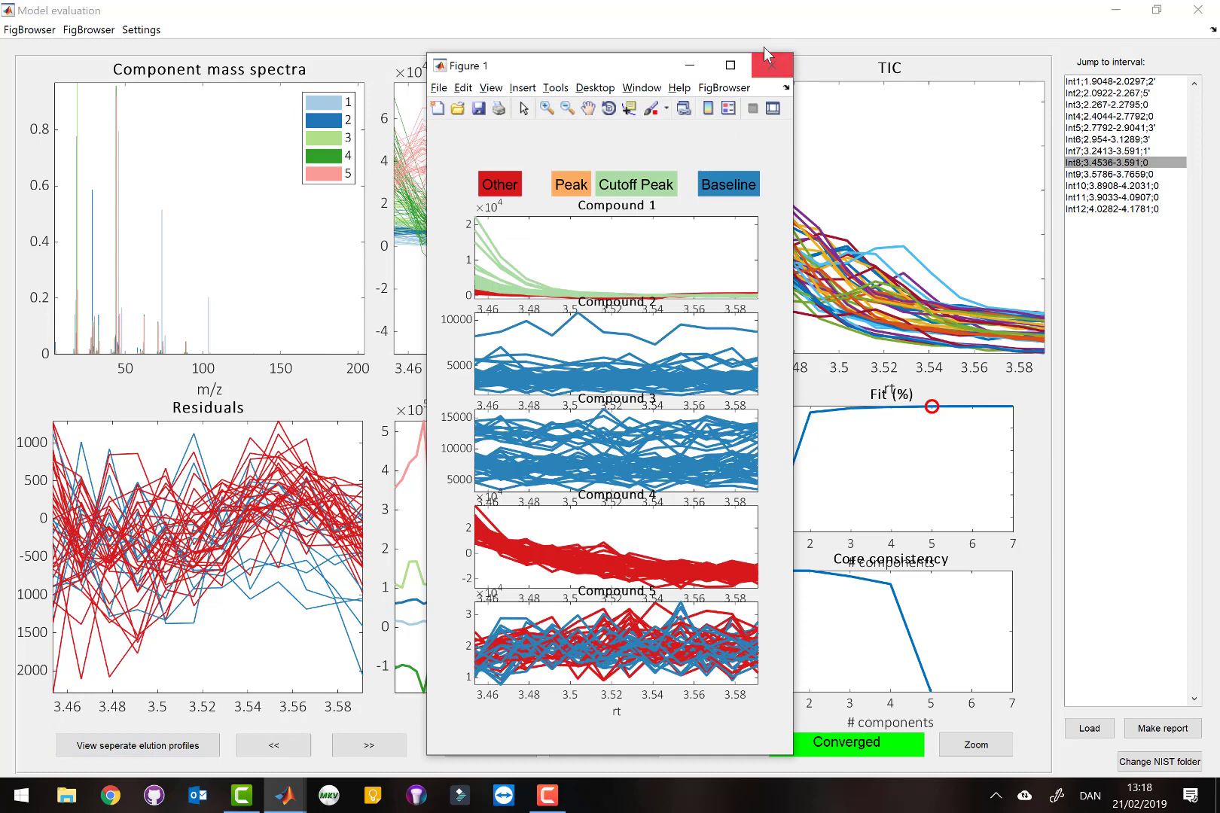
{"action": "left_click", "coordinate": [771, 64]}
{"action": "left_click", "coordinate": [363, 752]}
{"action": "left_click", "coordinate": [207, 746]}
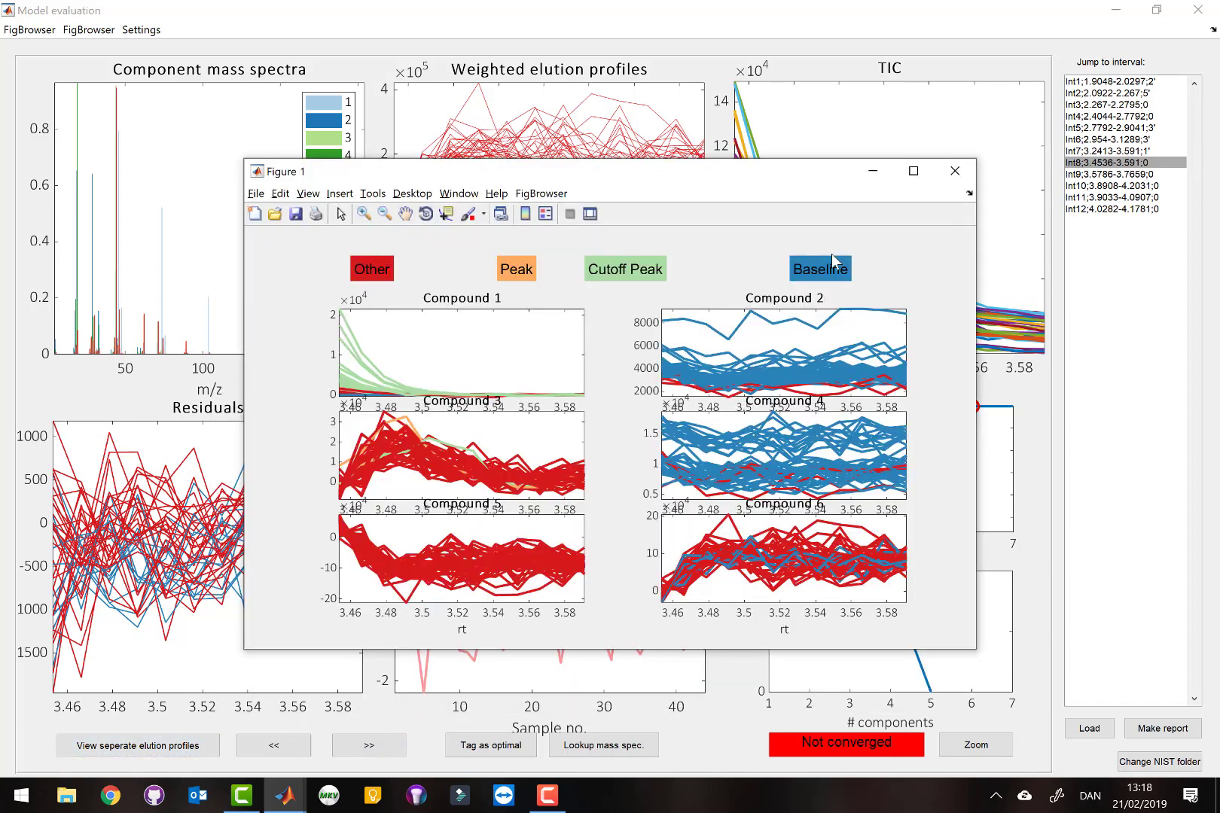
{"action": "left_click", "coordinate": [954, 171]}
{"action": "left_click", "coordinate": [369, 745]}
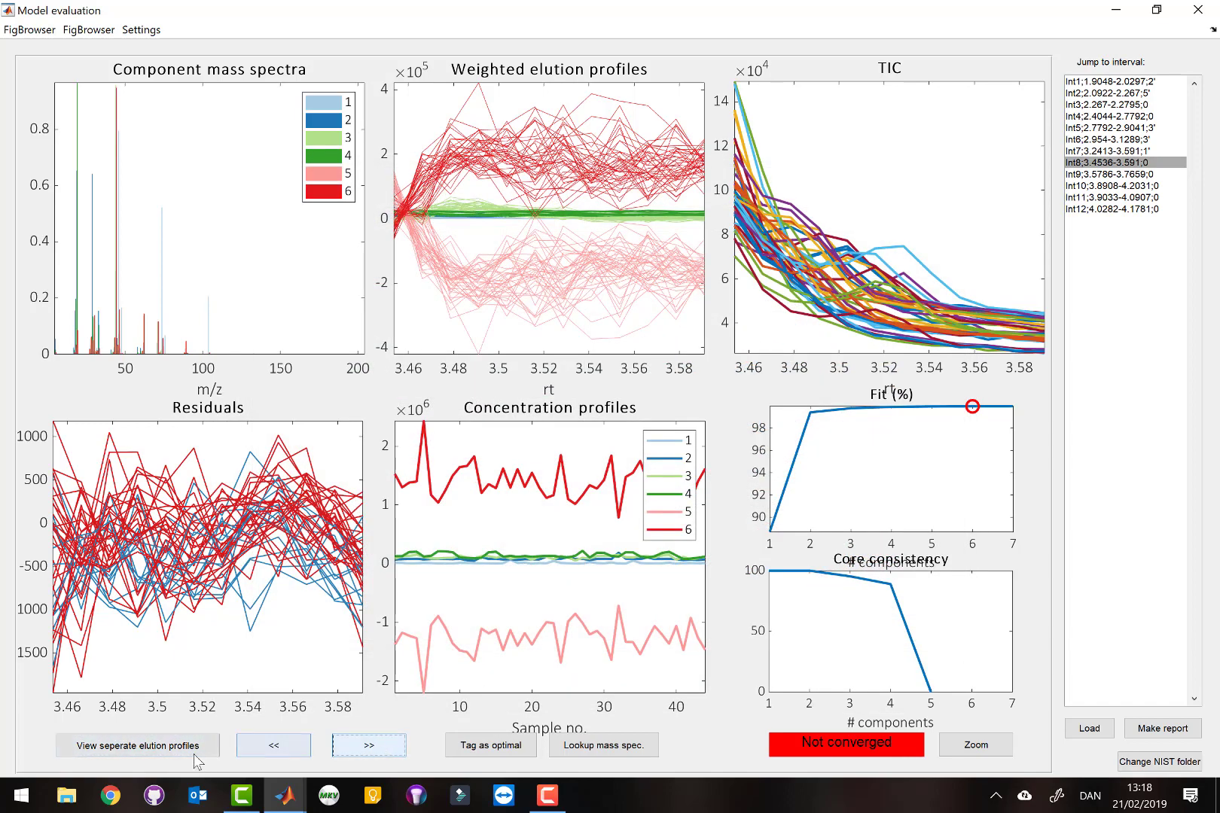
{"action": "left_click", "coordinate": [188, 751]}
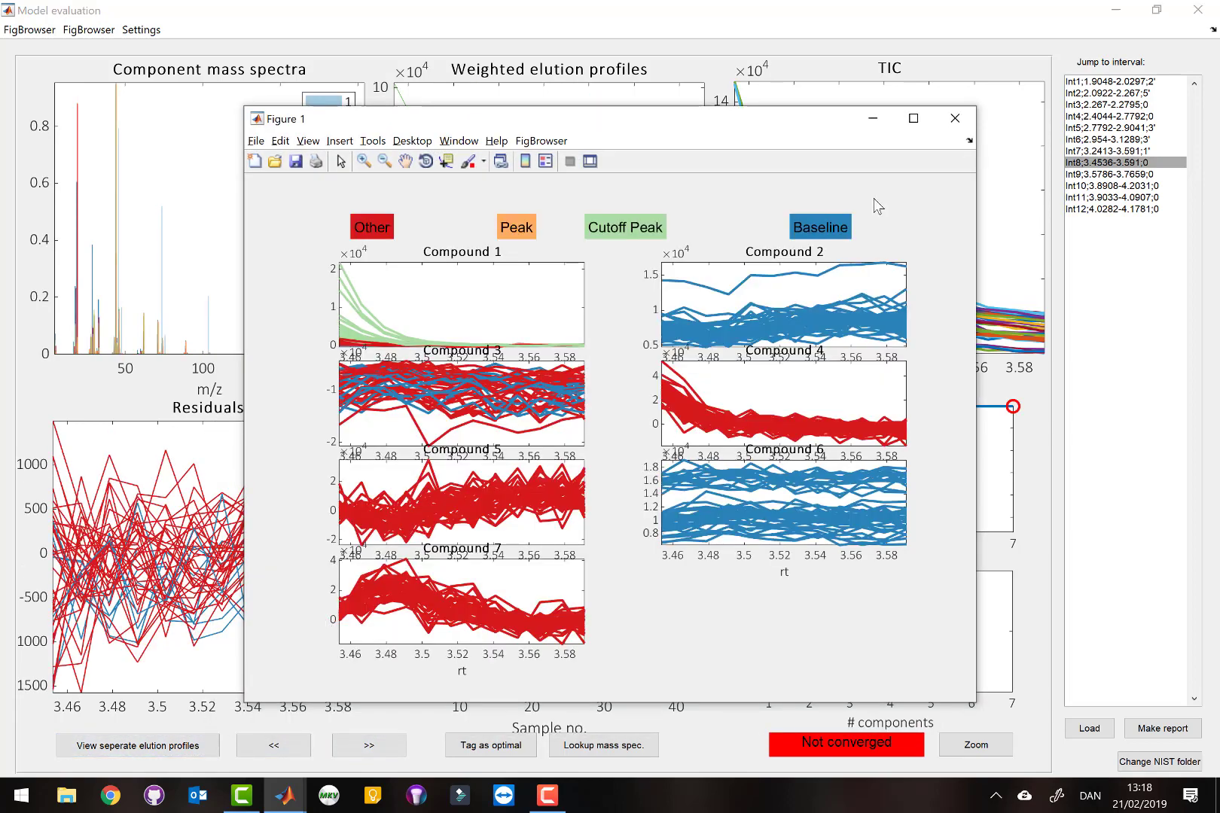
{"action": "left_click", "coordinate": [955, 118]}
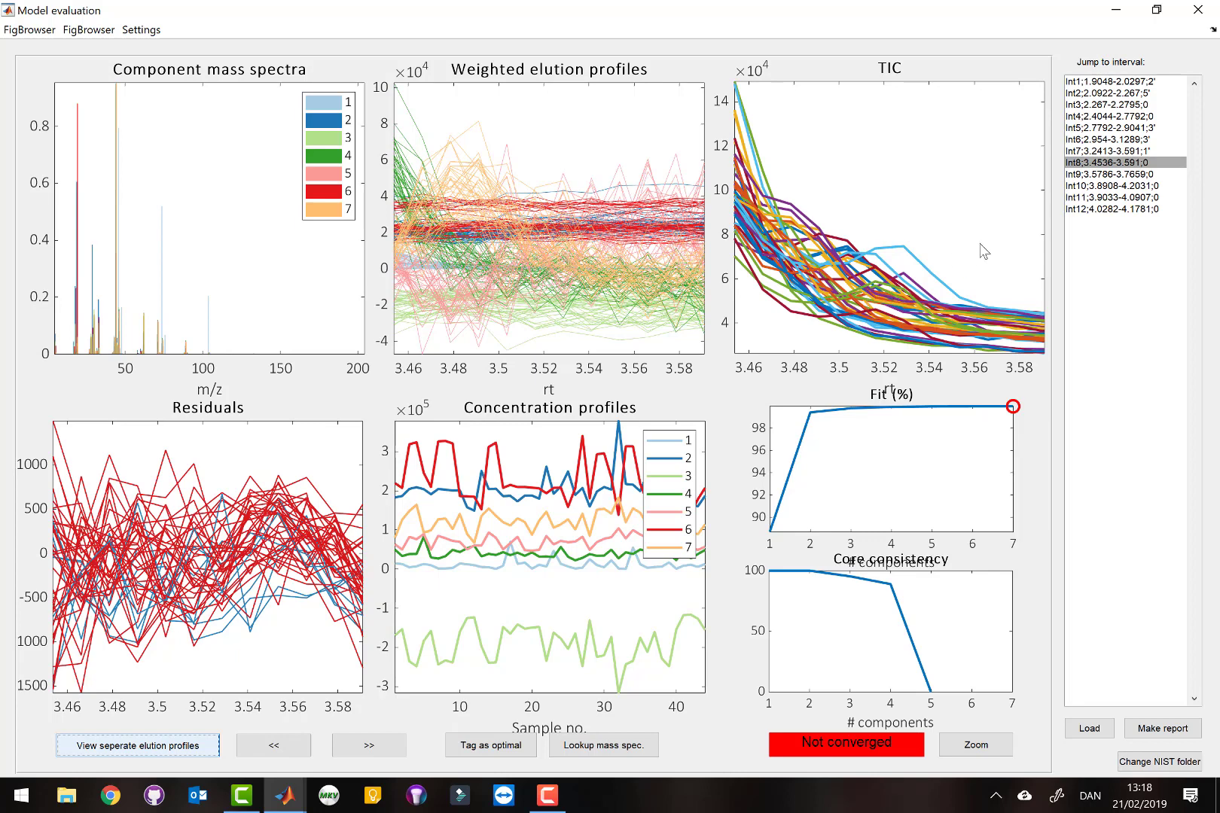
Compare interval 9's models up to six components and examine the six-component model's separate elution profiles
{"action": "left_click", "coordinate": [1094, 174]}
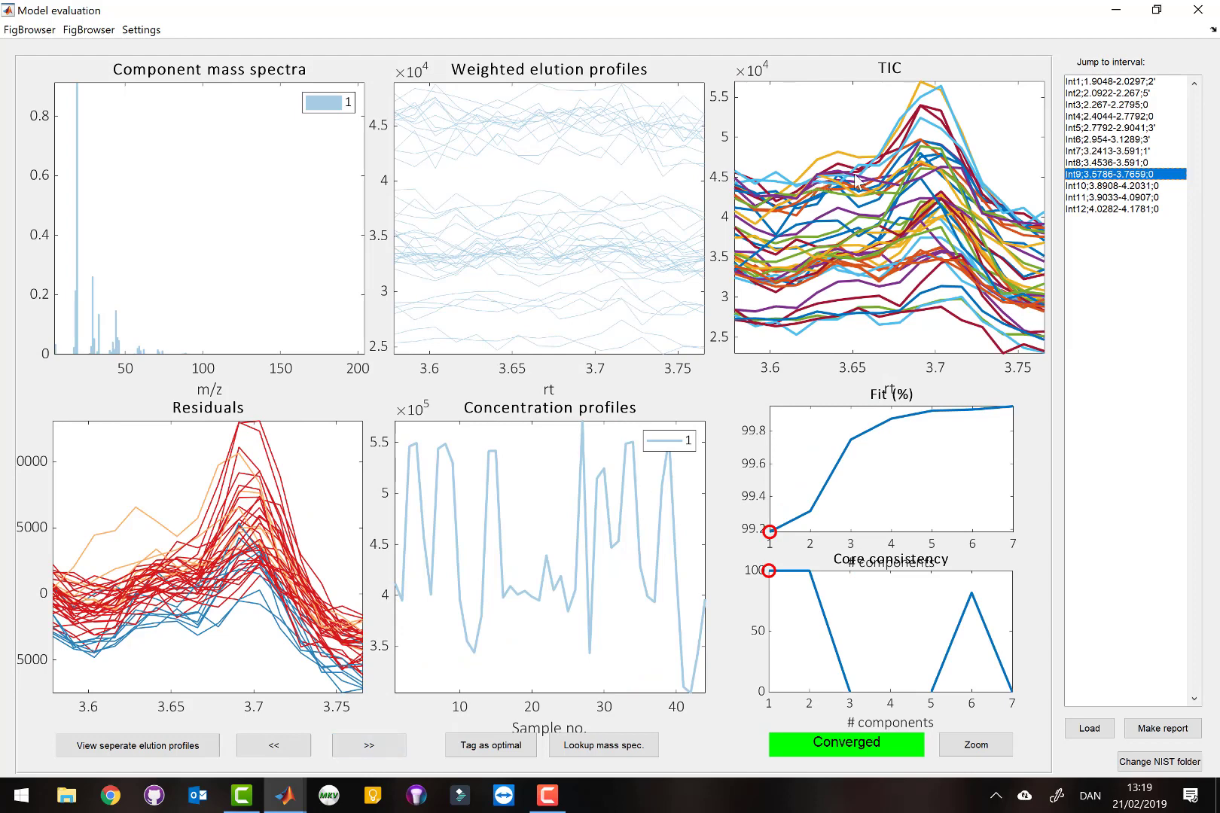
{"action": "left_click", "coordinate": [374, 747]}
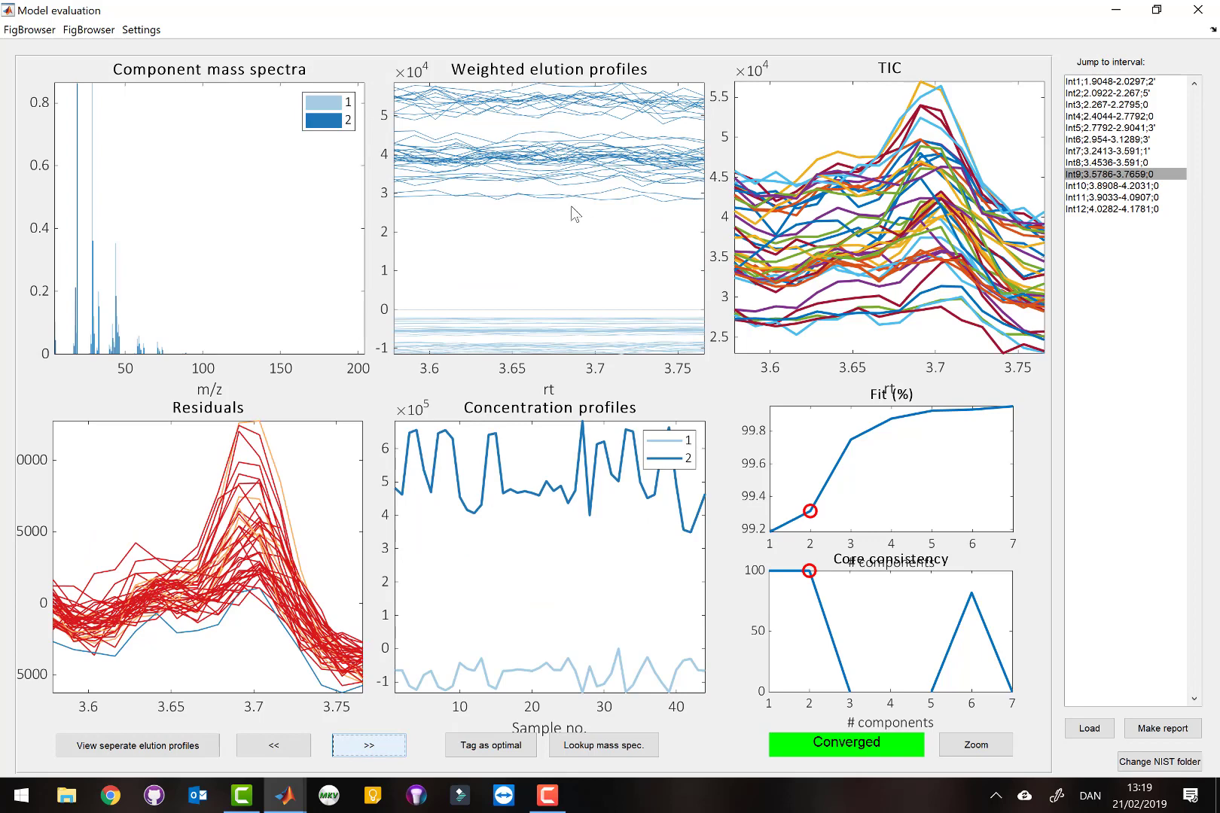
{"action": "left_click", "coordinate": [378, 751]}
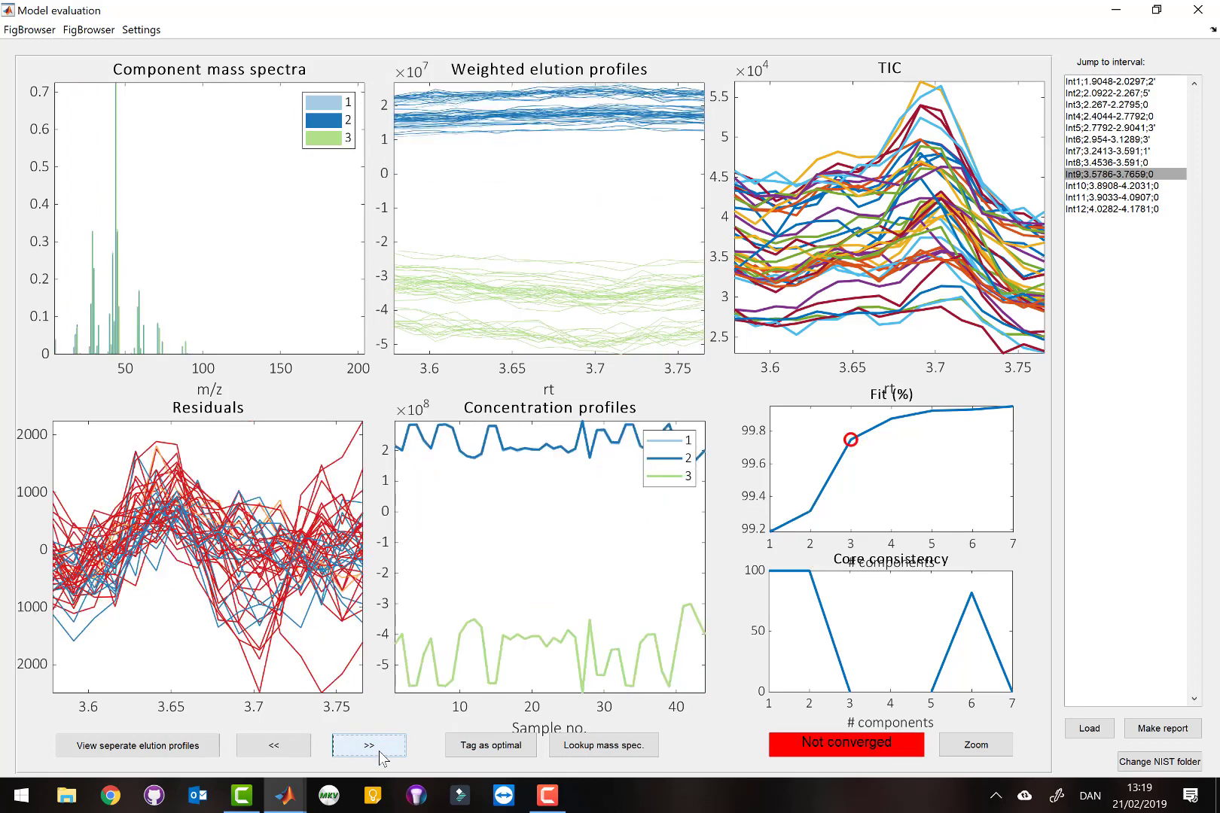
{"action": "left_click", "coordinate": [378, 751]}
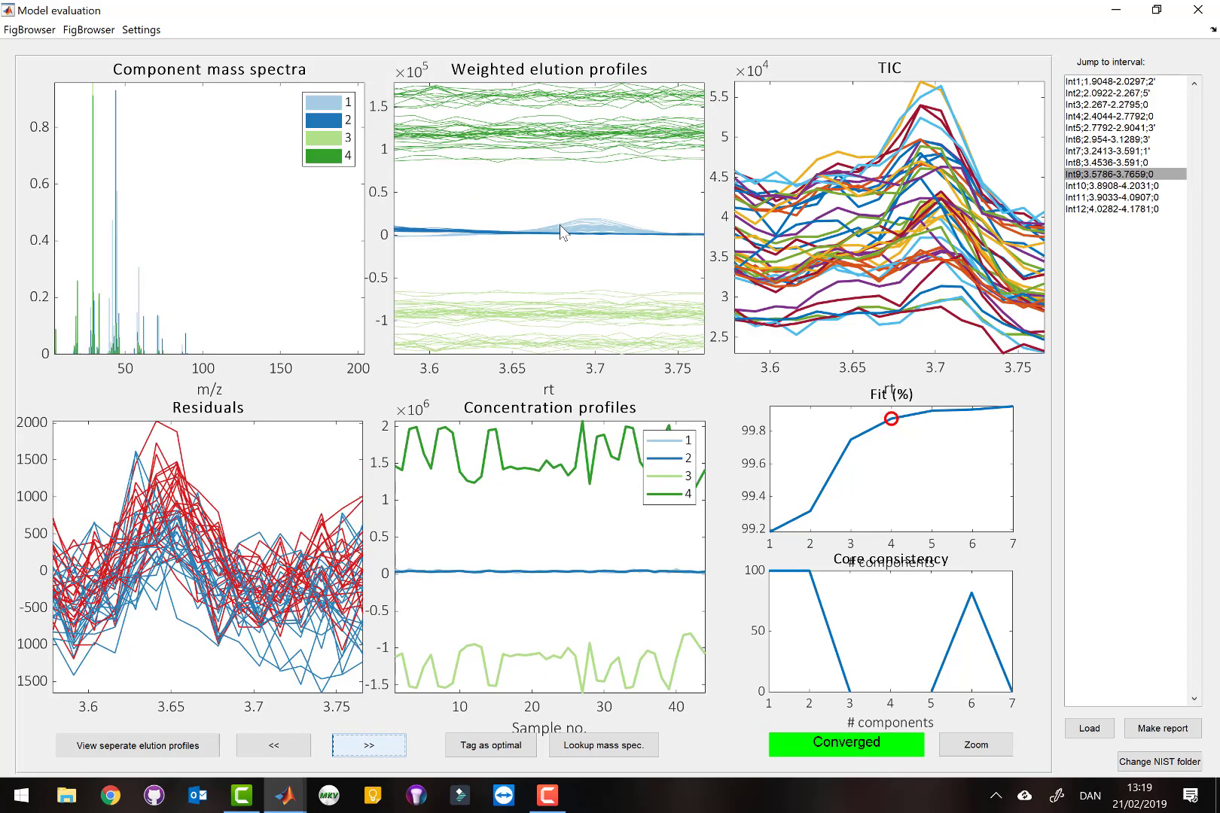
{"action": "left_click", "coordinate": [364, 745]}
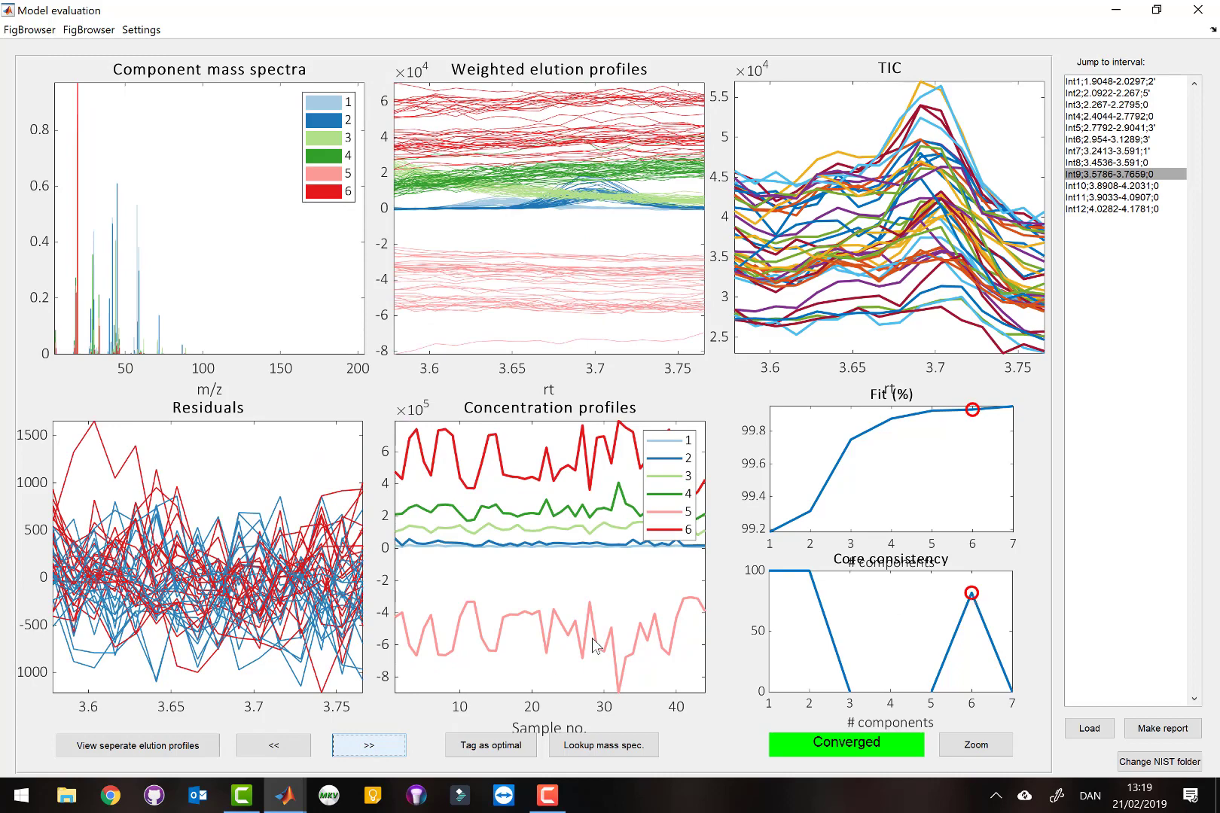
{"action": "left_click", "coordinate": [205, 747]}
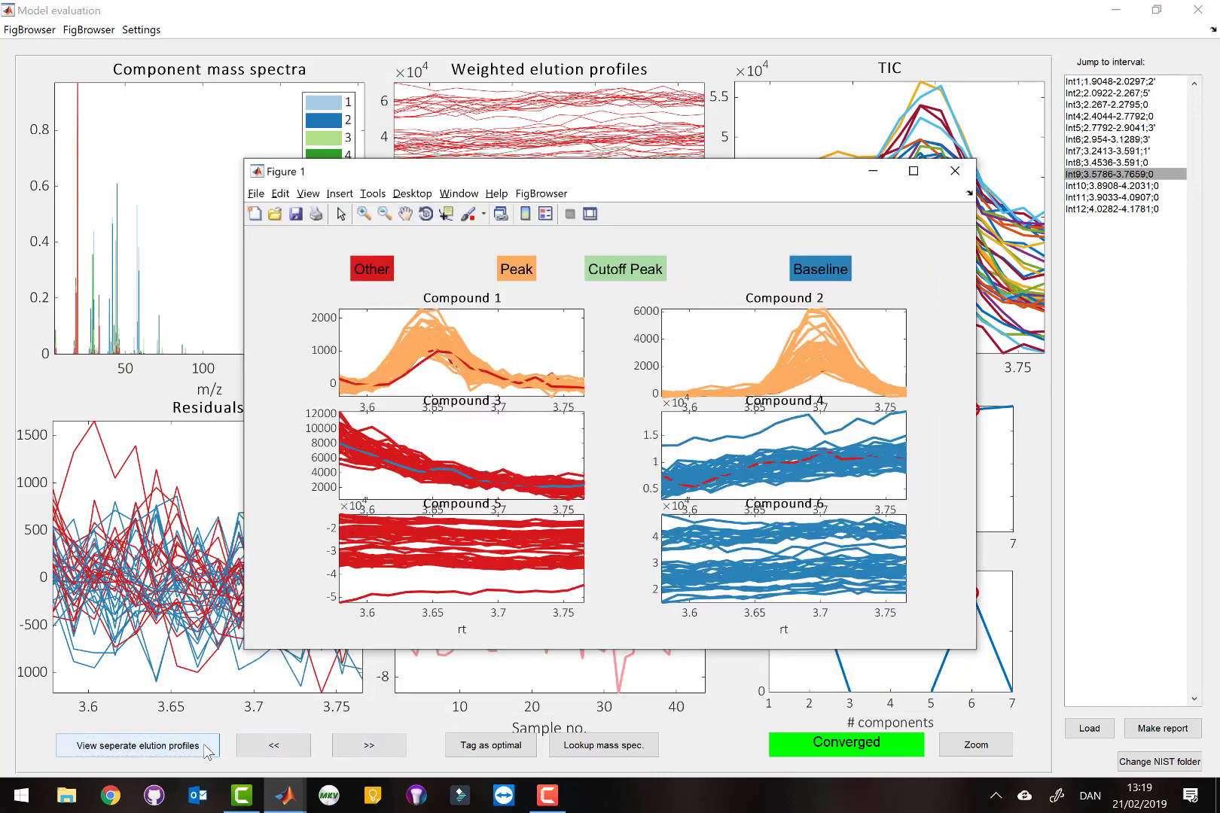
{"action": "left_click_drag", "start_coordinate": [640, 235], "coordinate": [454, 194]}
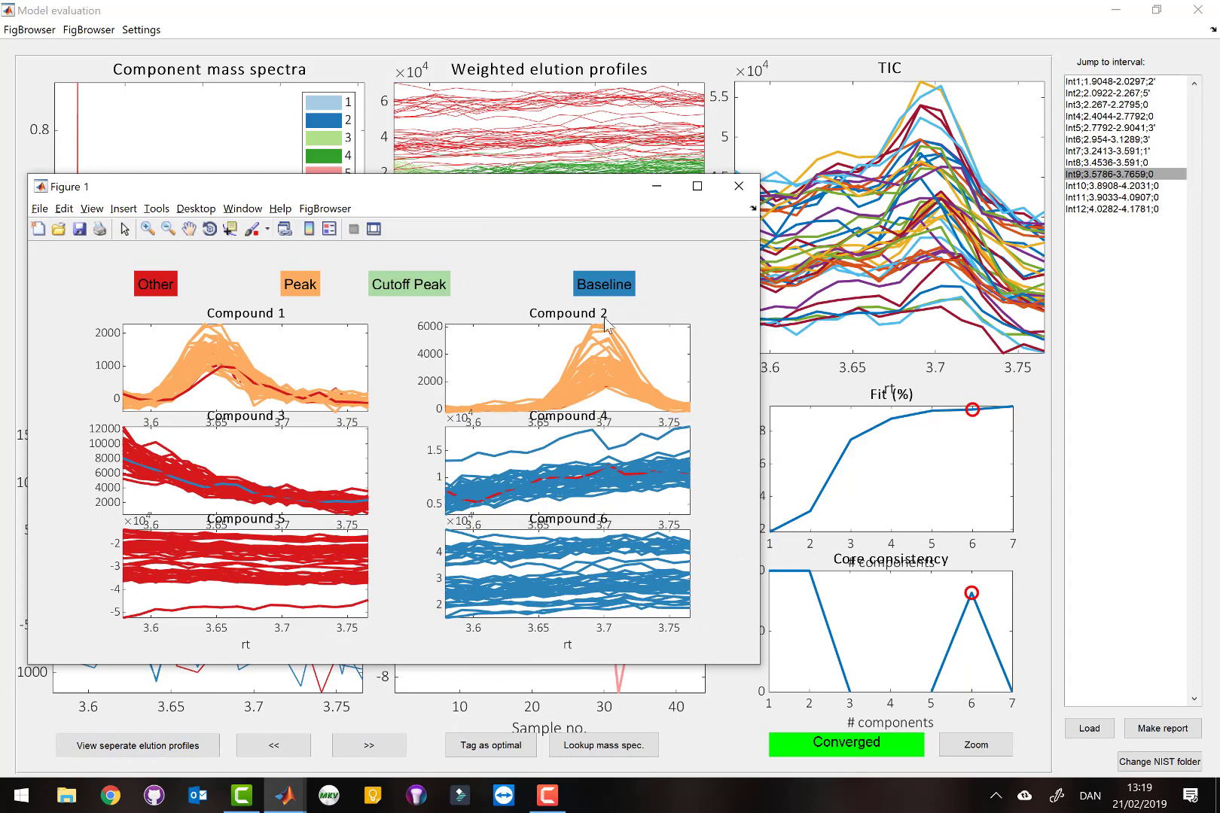
{"action": "left_click", "coordinate": [738, 186]}
Tag the six-component model of interval 9 as optimal with Compounds 1 and 2 selected
{"action": "left_click", "coordinate": [486, 745]}
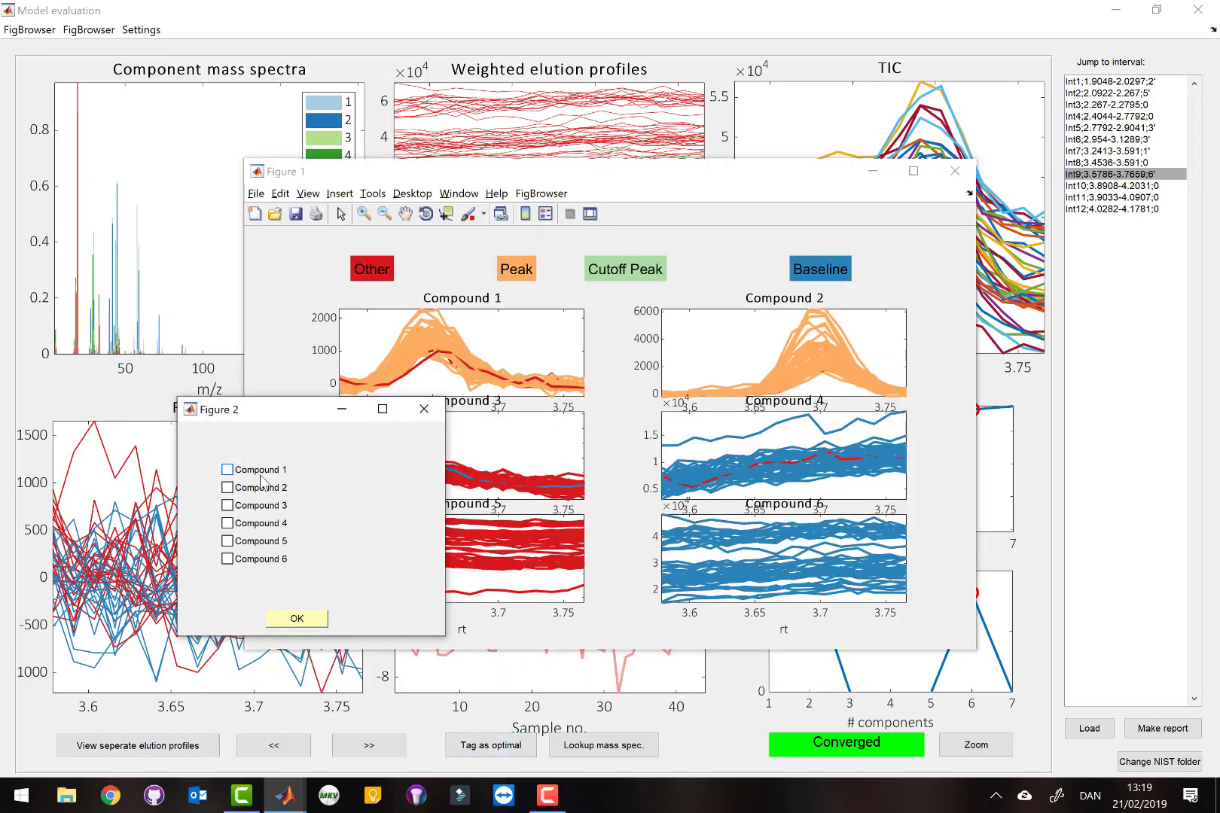
{"action": "left_click", "coordinate": [259, 471]}
{"action": "left_click", "coordinate": [262, 488]}
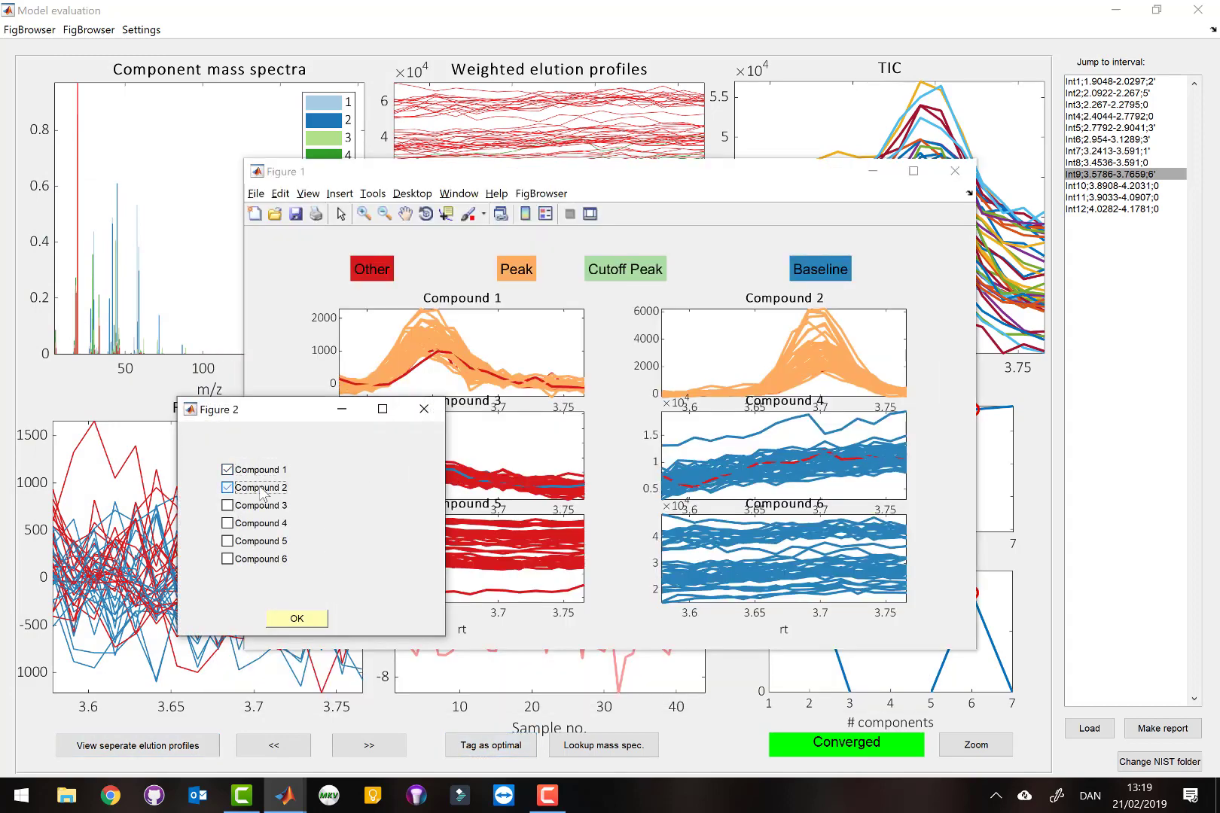
{"action": "left_click", "coordinate": [296, 618]}
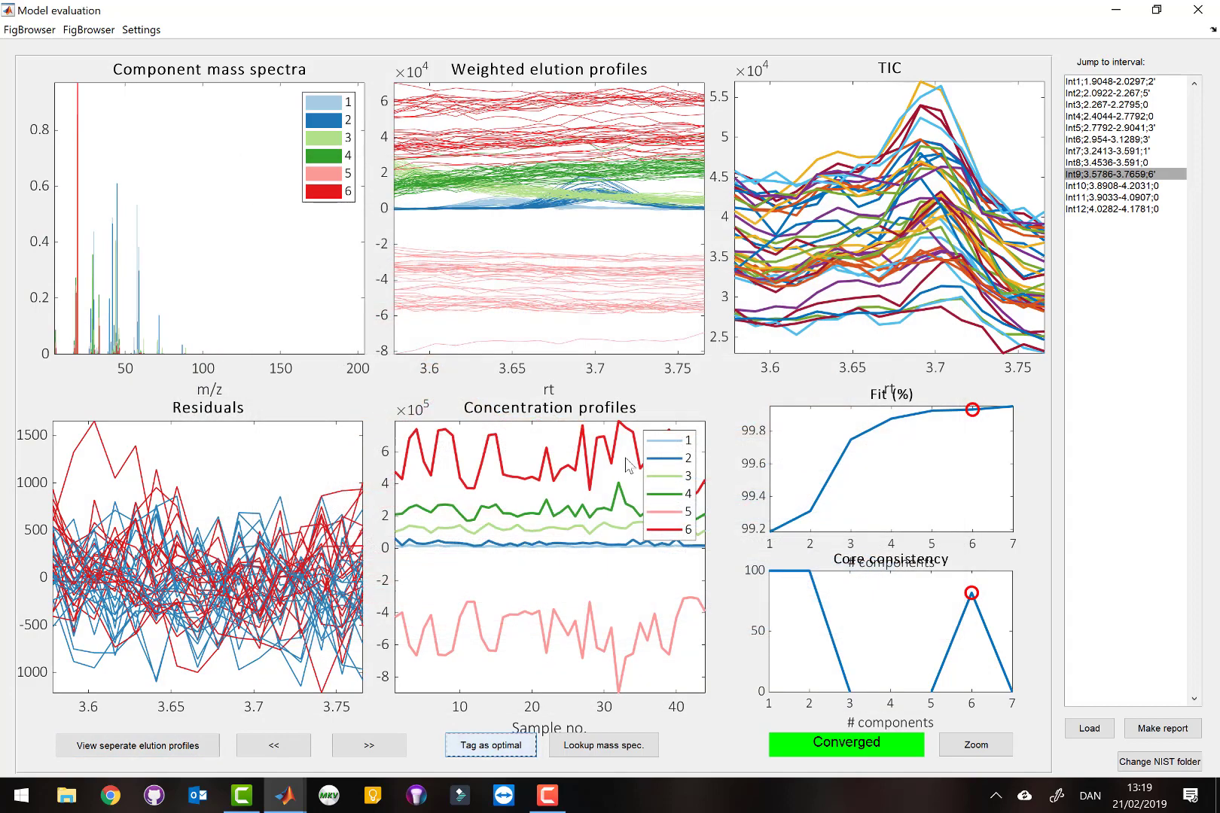
Compare interval 10's models up to three components and examine the three-component model's separate elution profiles
{"action": "left_click", "coordinate": [1087, 188]}
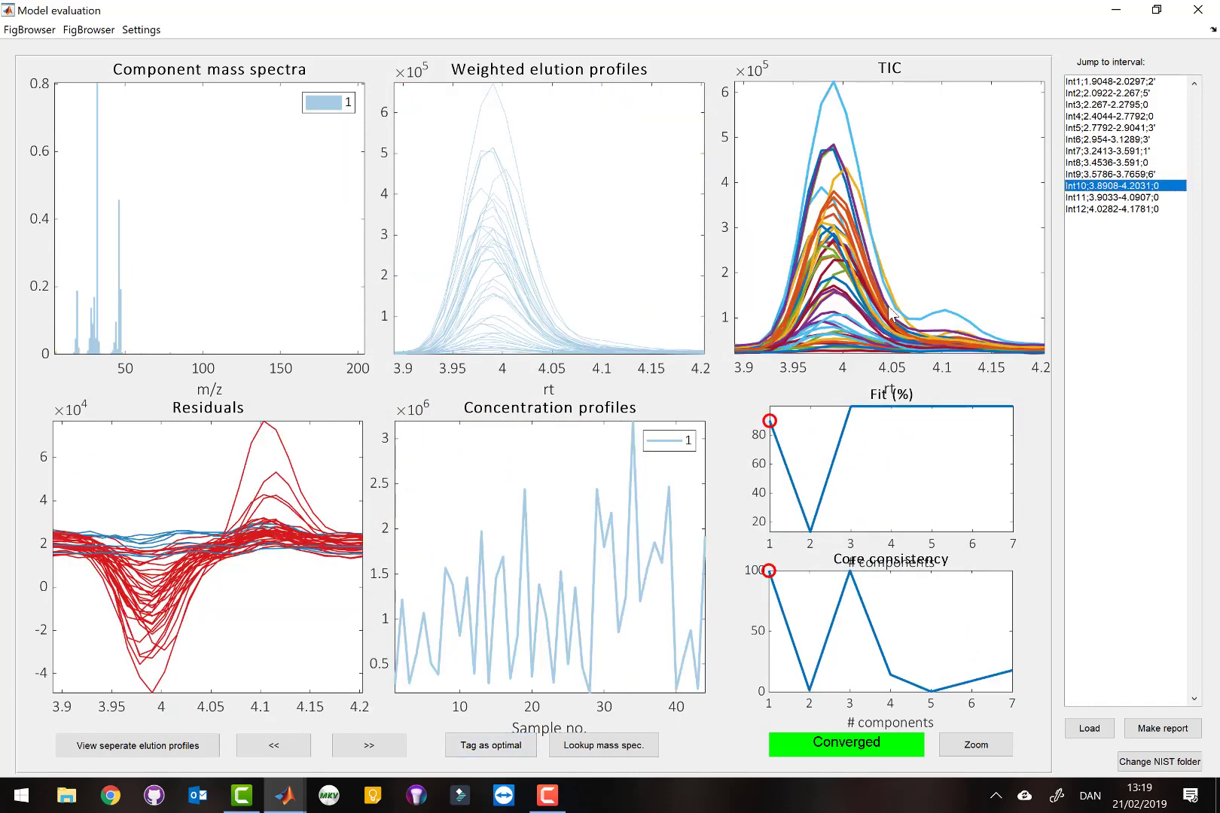
{"action": "left_click", "coordinate": [348, 747]}
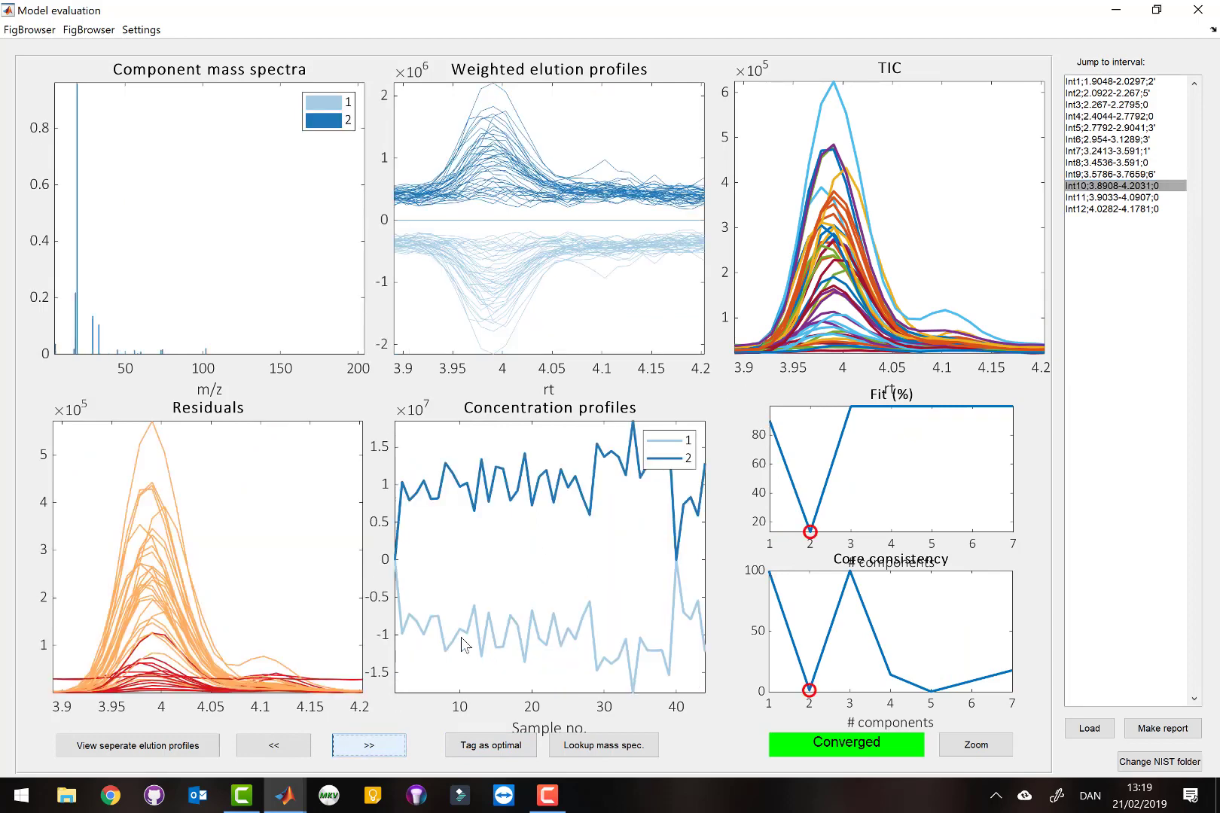
{"action": "left_click", "coordinate": [384, 748]}
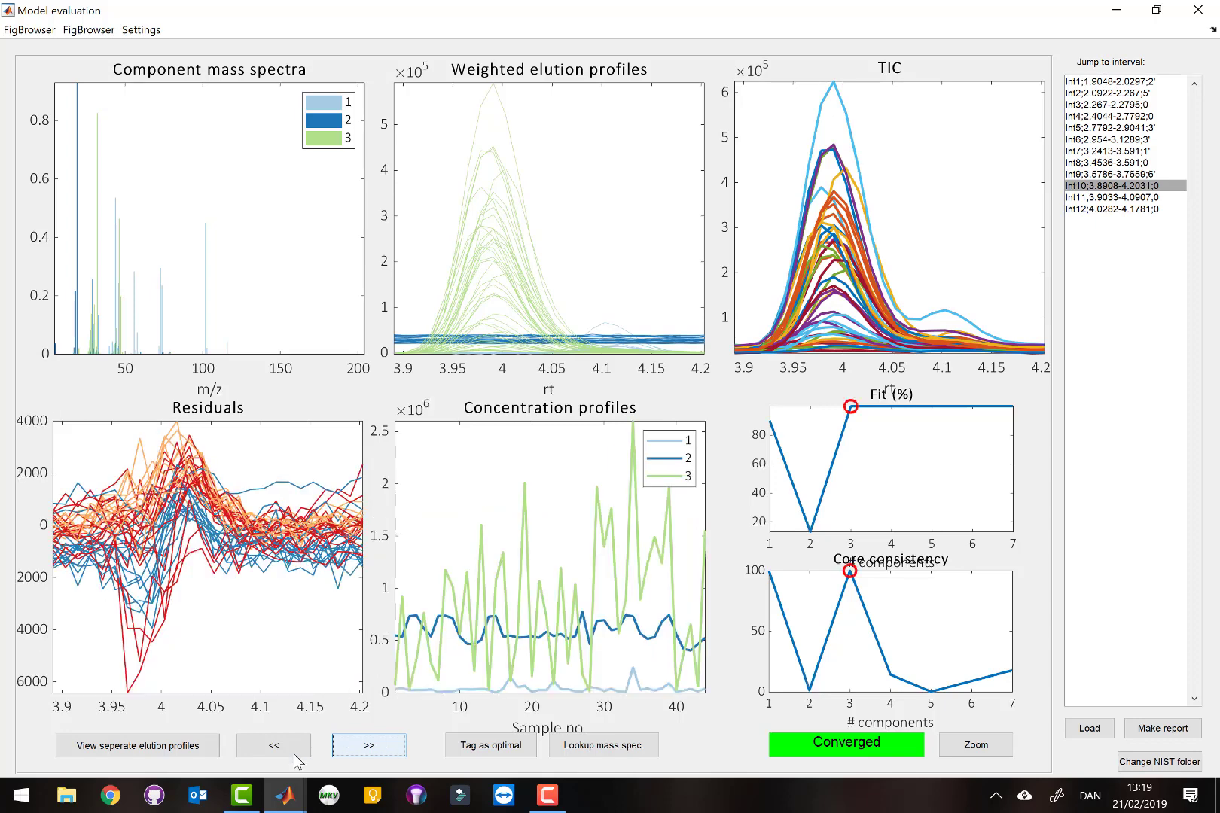
{"action": "left_click", "coordinate": [202, 747]}
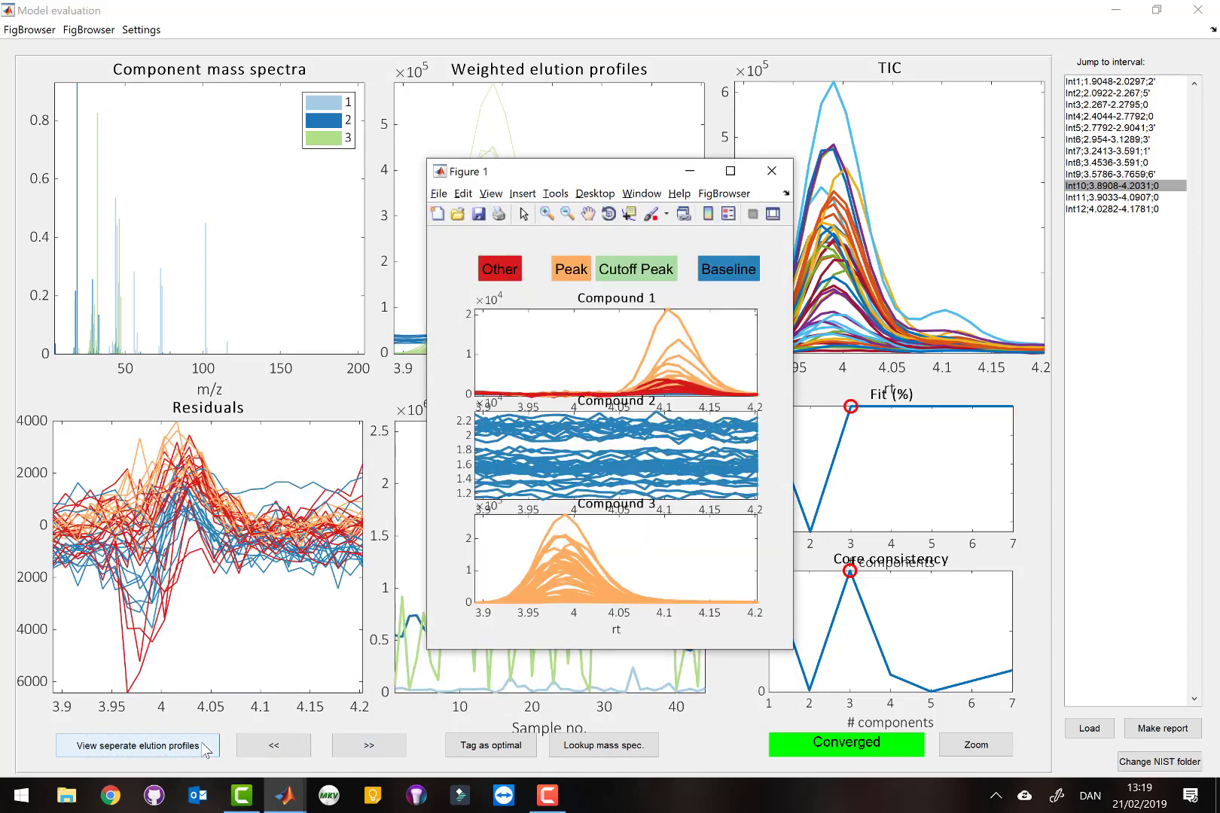
Tag the three-component model of interval 10 as optimal with Compounds 1 and 3 selected
{"action": "left_click", "coordinate": [494, 749]}
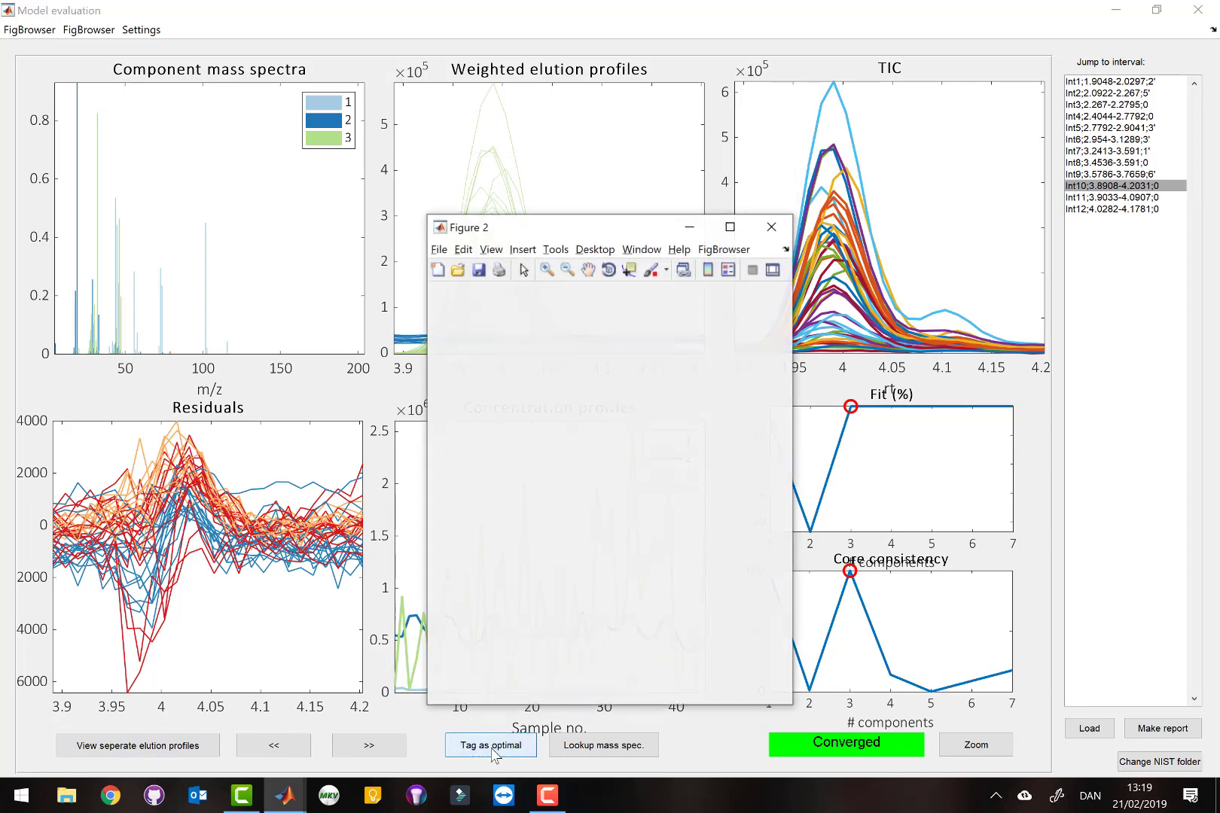
{"action": "left_click", "coordinate": [282, 522]}
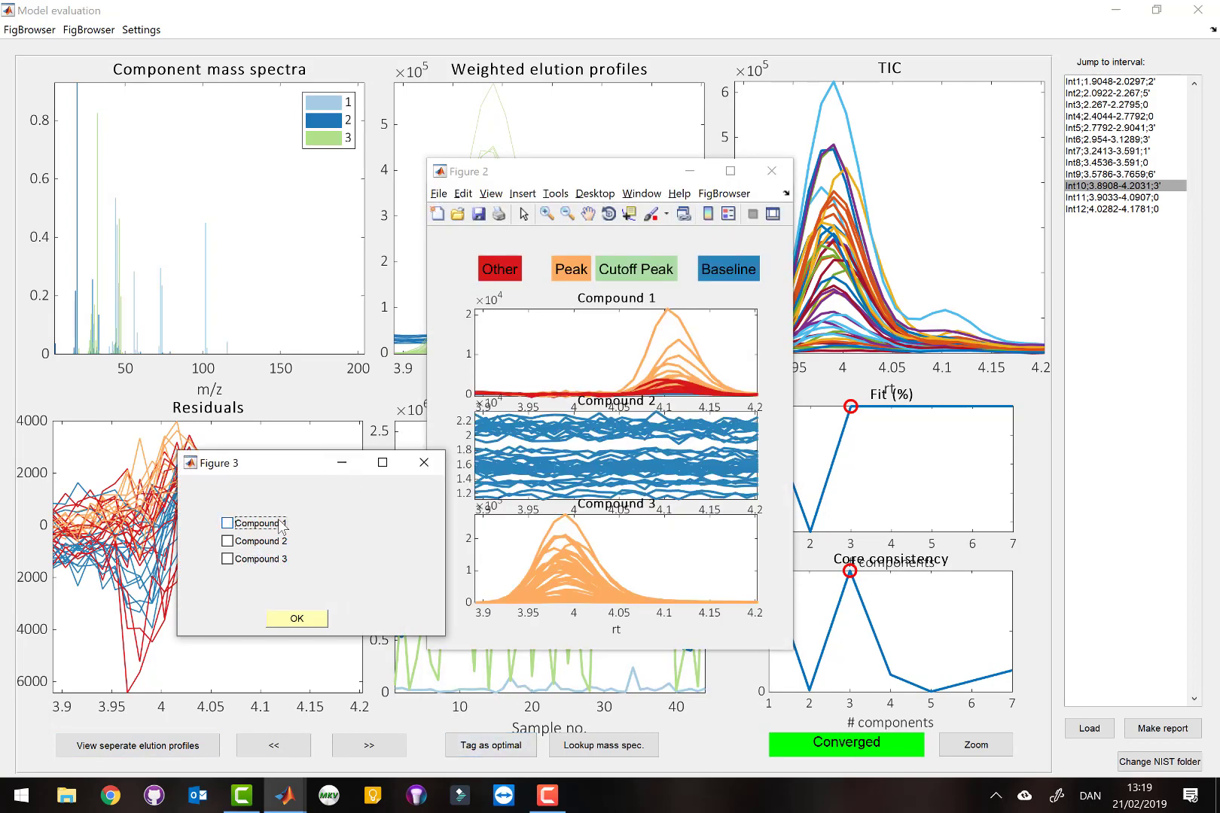
{"action": "left_click", "coordinate": [281, 559]}
{"action": "left_click", "coordinate": [297, 618]}
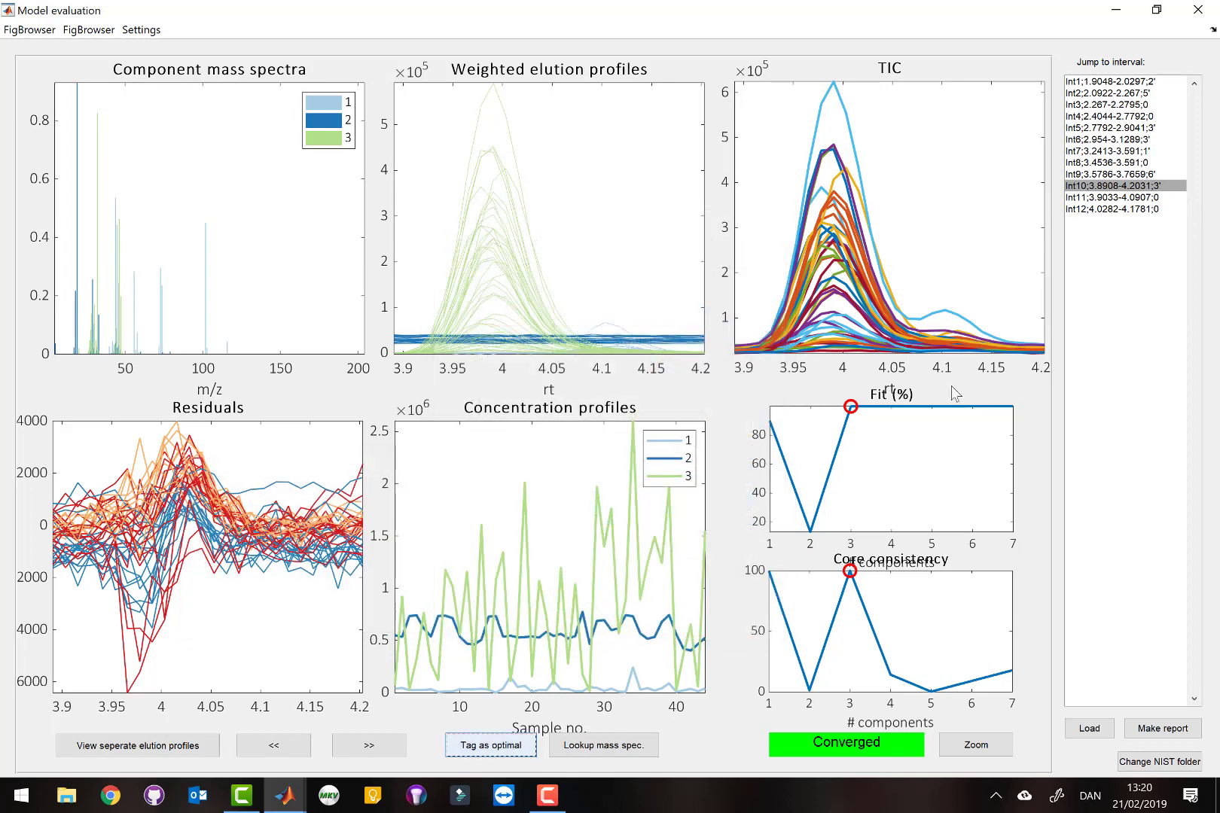
Check the one-component models of intervals 11 and 12
{"action": "left_click", "coordinate": [1112, 199]}
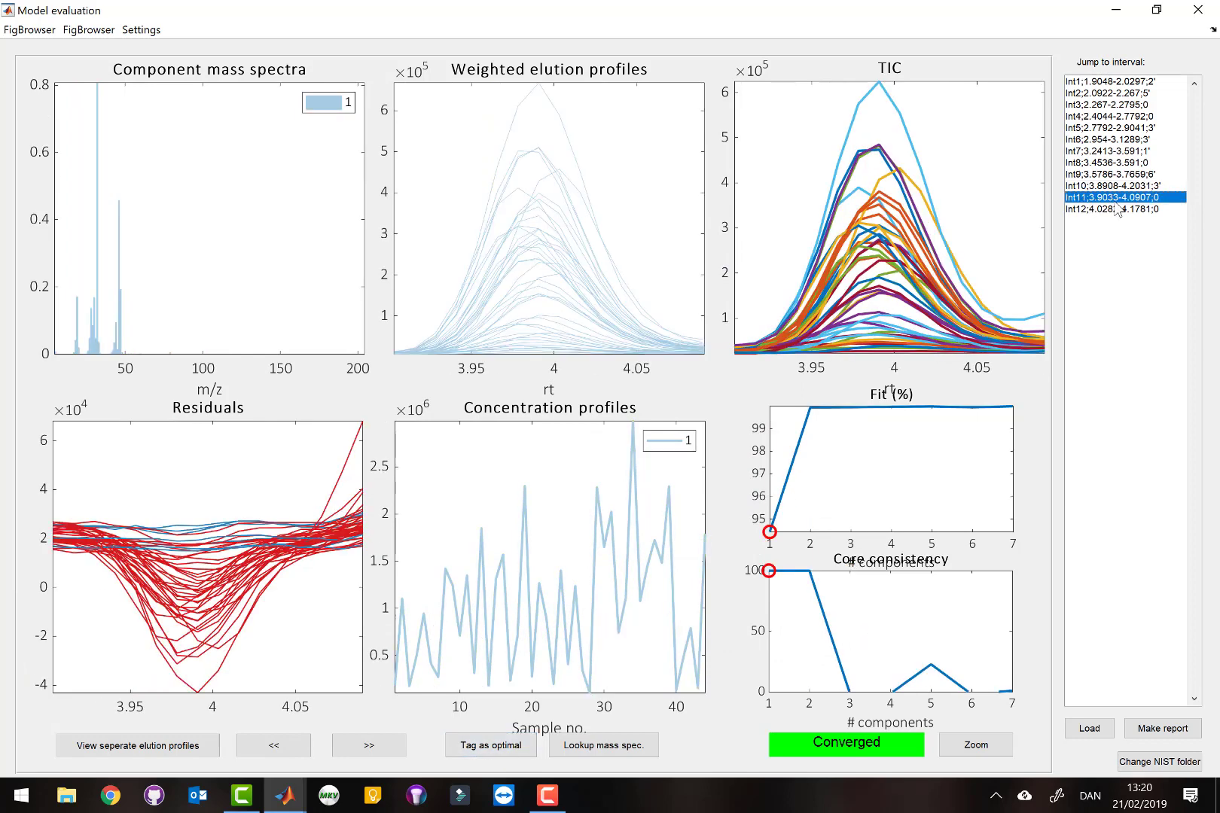
{"action": "left_click", "coordinate": [1113, 210]}
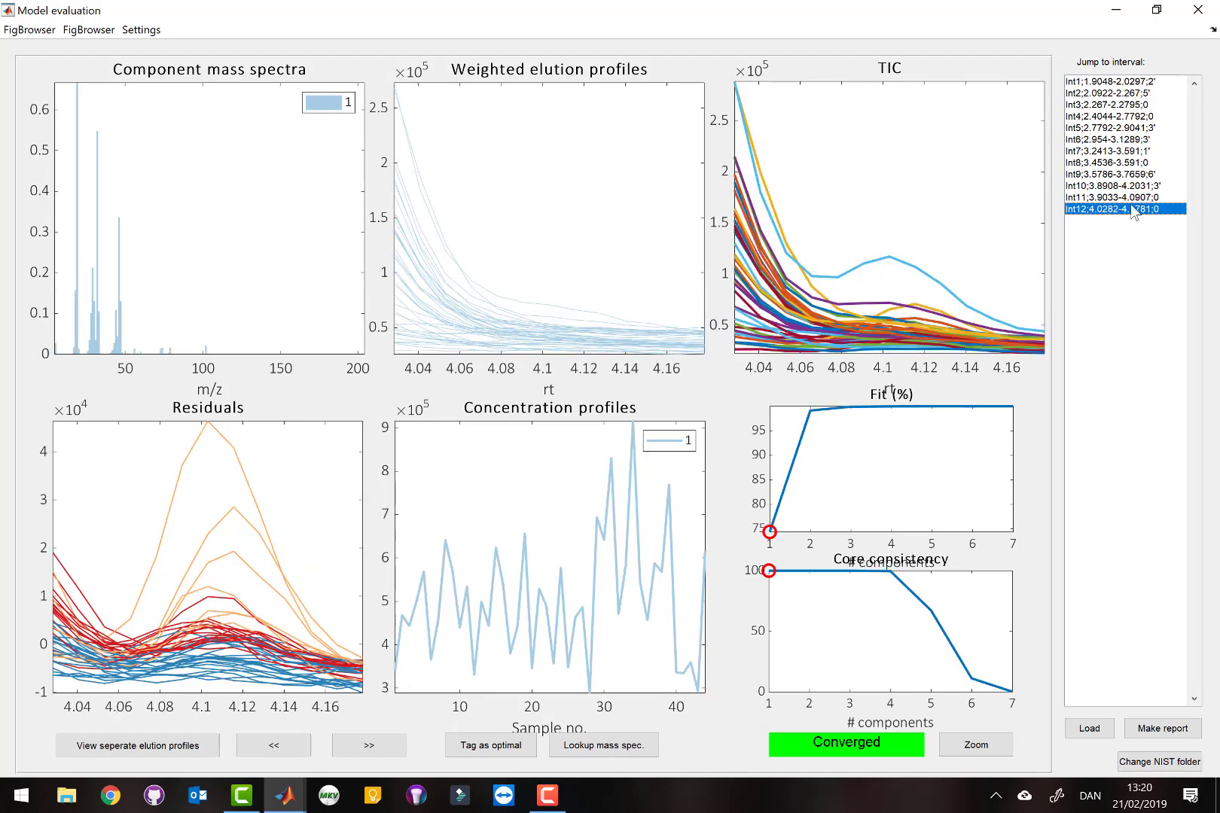
Return to interval 10 and generate the report of the tagged models in the WINE DATA RERUN IN PLS_TOOL project folder
{"action": "left_click", "coordinate": [1124, 186]}
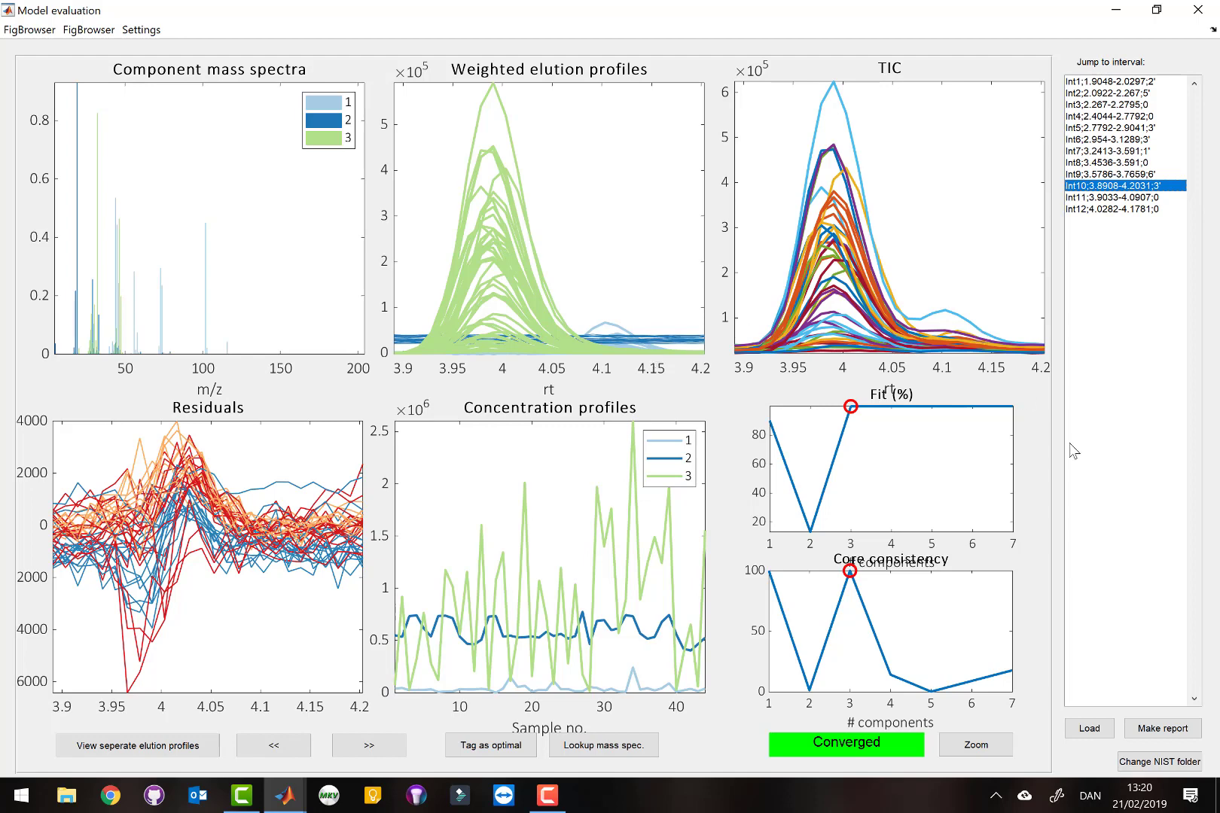
{"action": "left_click", "coordinate": [1150, 732]}
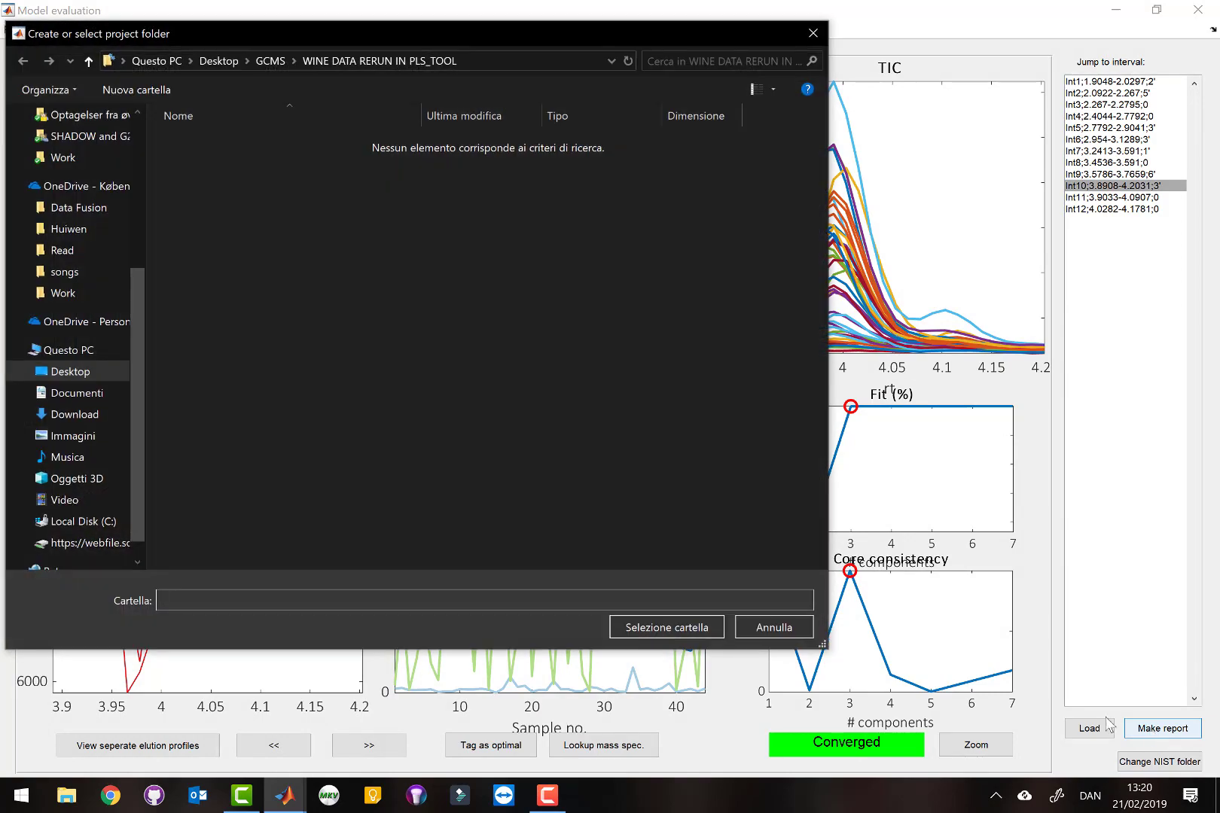
{"action": "left_click", "coordinate": [674, 628]}
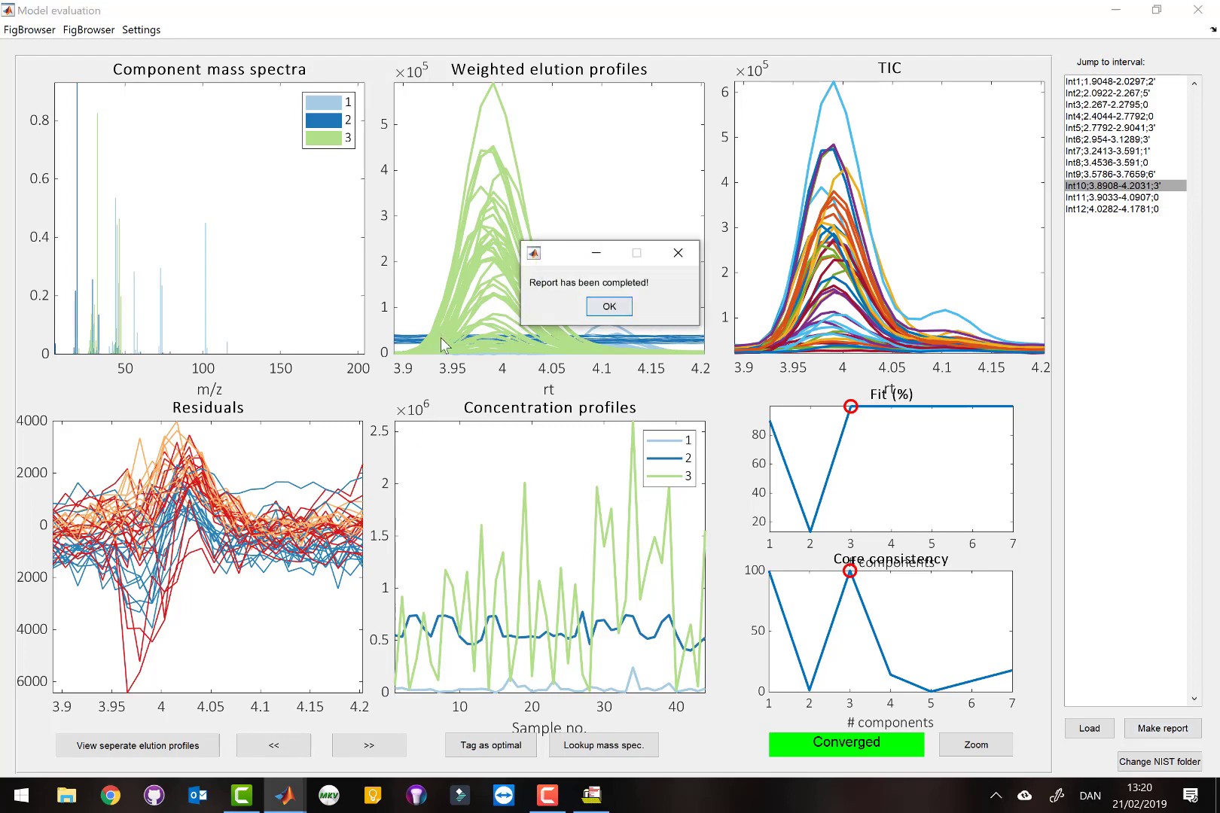
{"action": "left_click", "coordinate": [608, 306]}
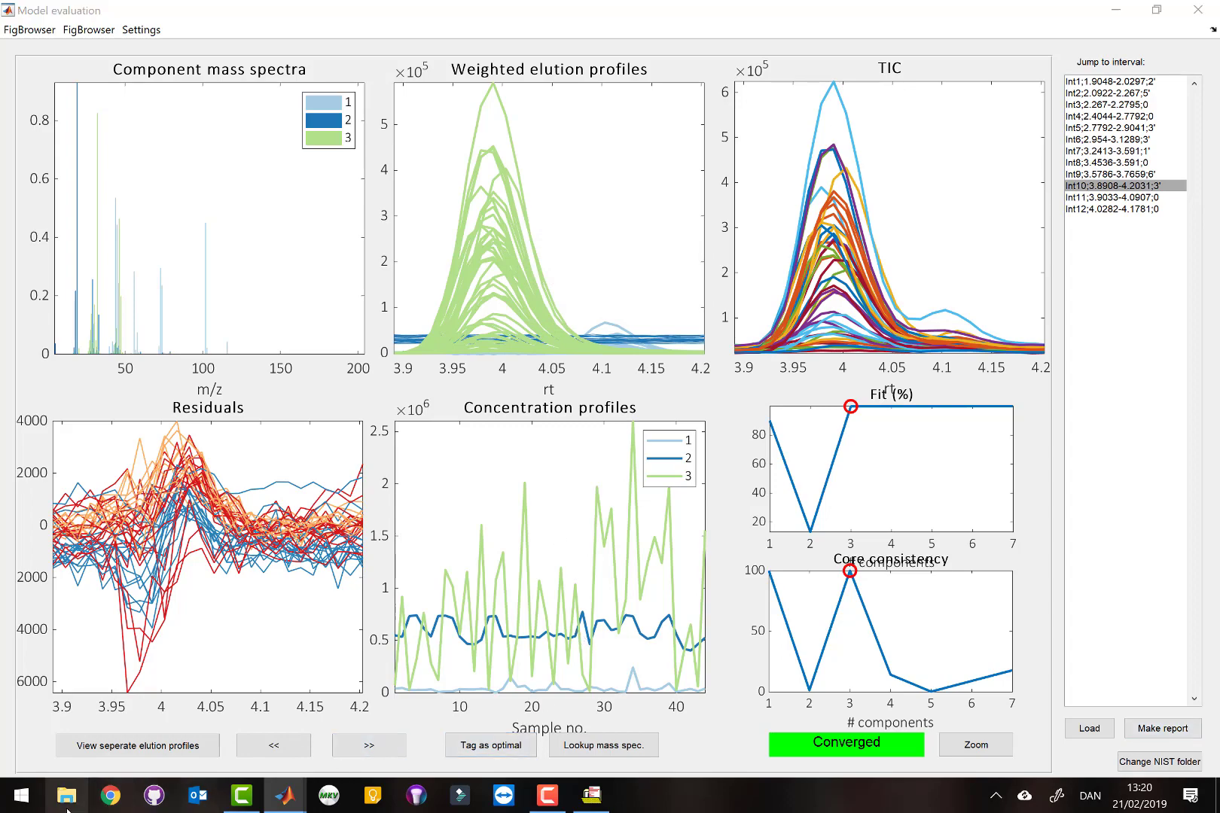
Switch to File Explorer and open report.xlsx from the WINE DATA RERUN IN PLS_TOOL folder inside Desktop > GCMS
{"action": "left_click", "coordinate": [67, 800]}
{"action": "left_click", "coordinate": [169, 212]}
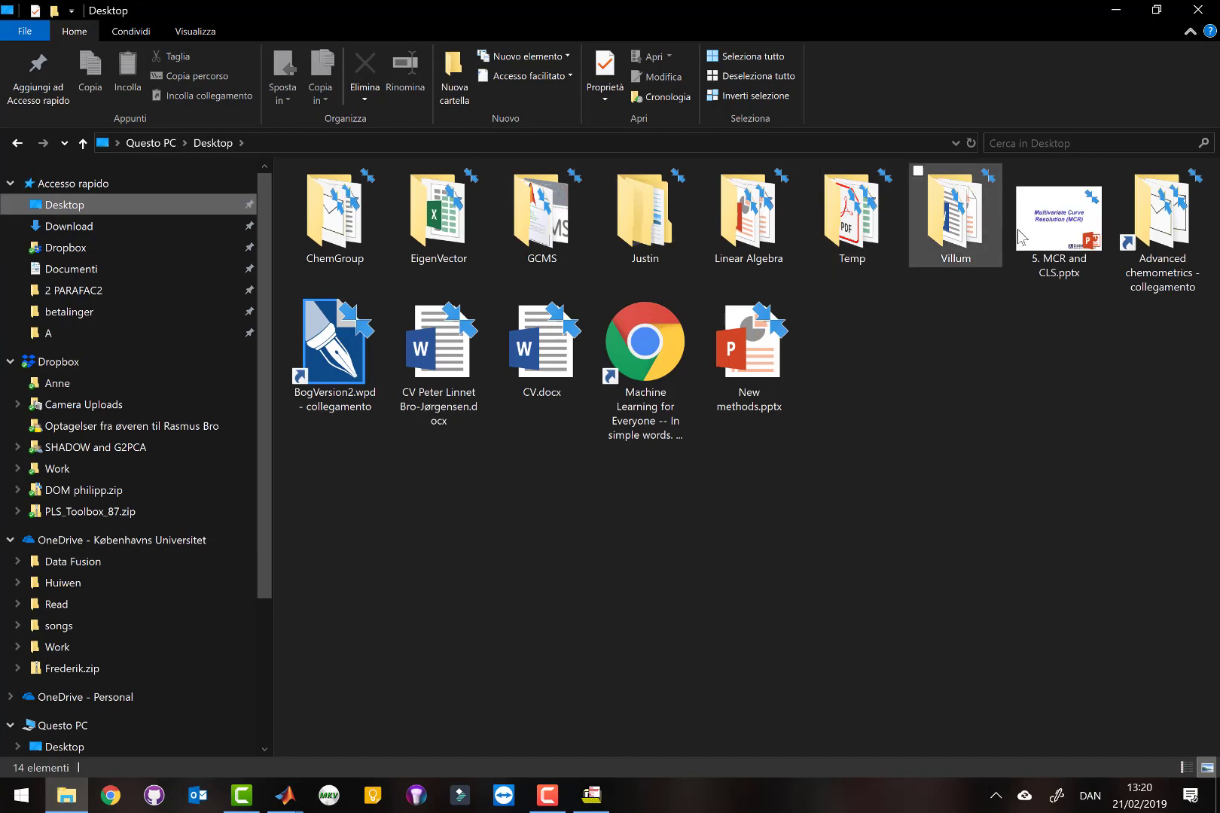
{"action": "left_click", "coordinate": [557, 229]}
{"action": "double_click", "coordinate": [558, 229]}
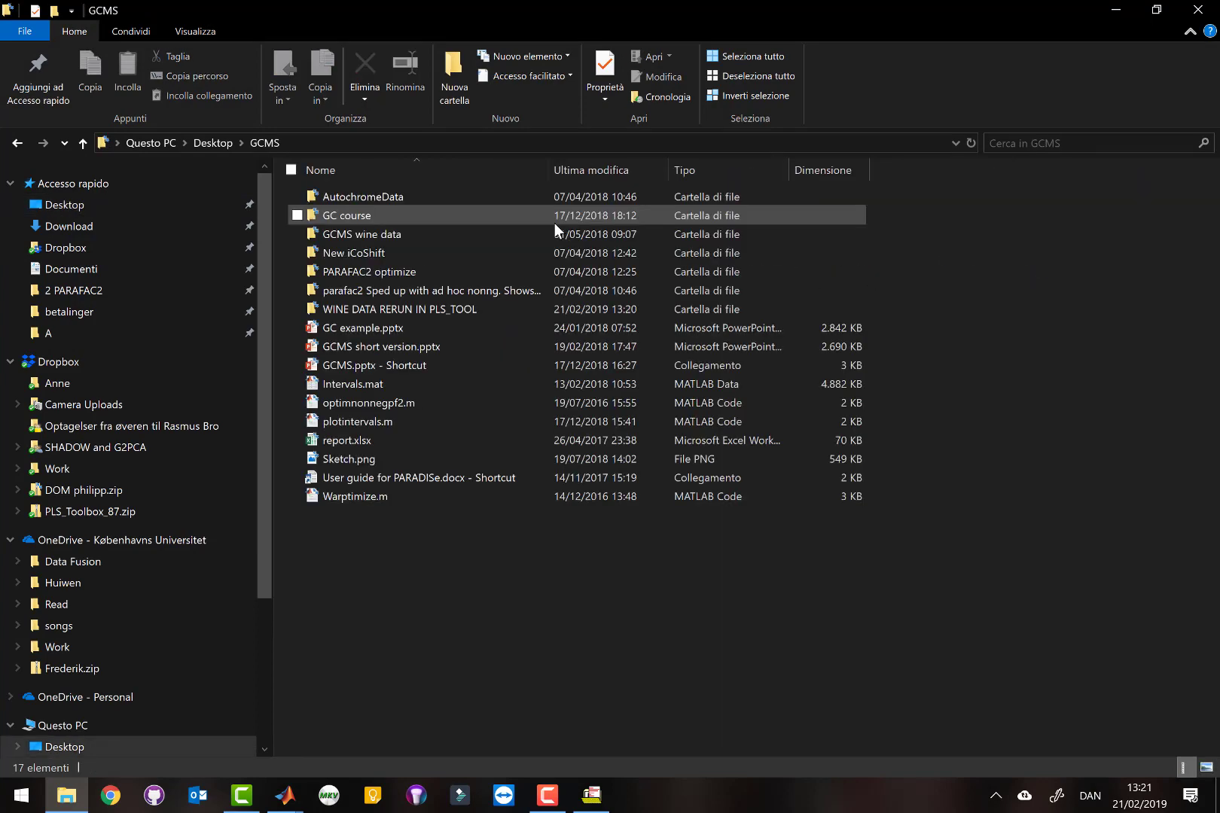
{"action": "double_click", "coordinate": [429, 311]}
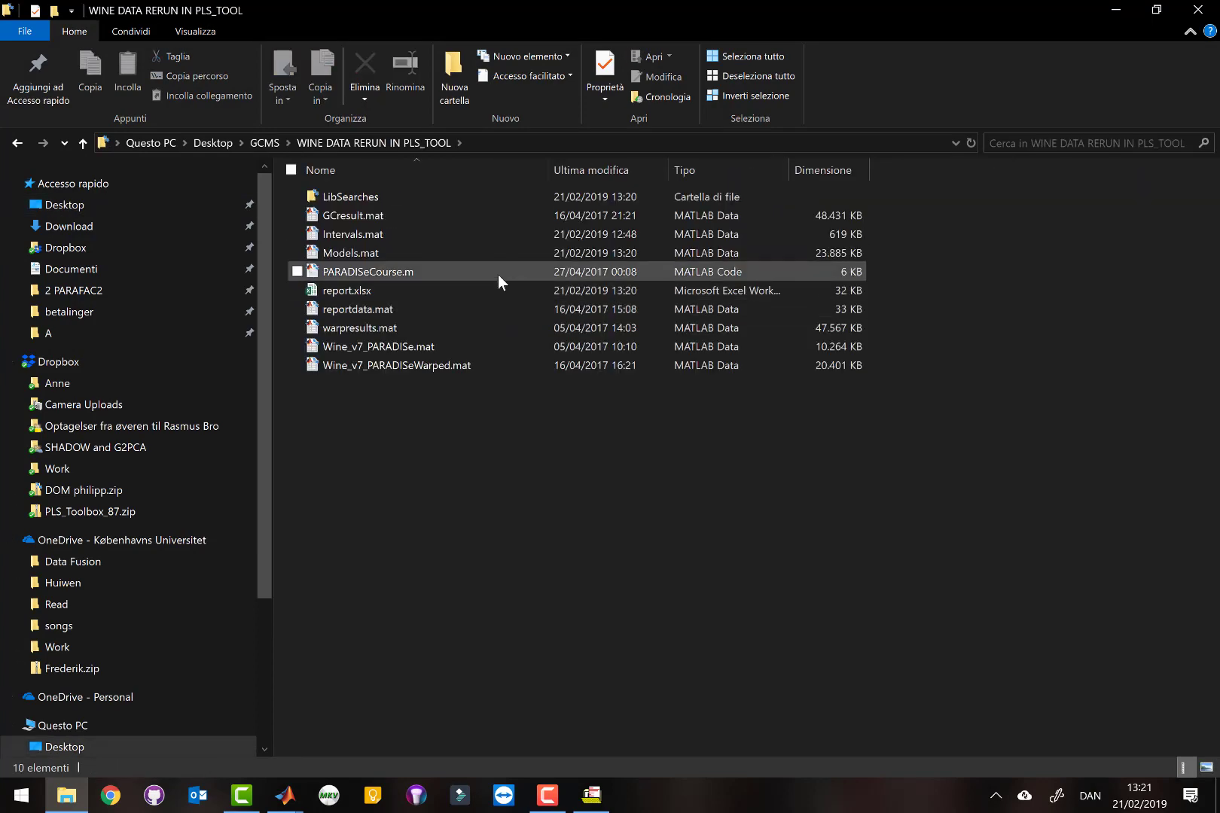
{"action": "double_click", "coordinate": [446, 290]}
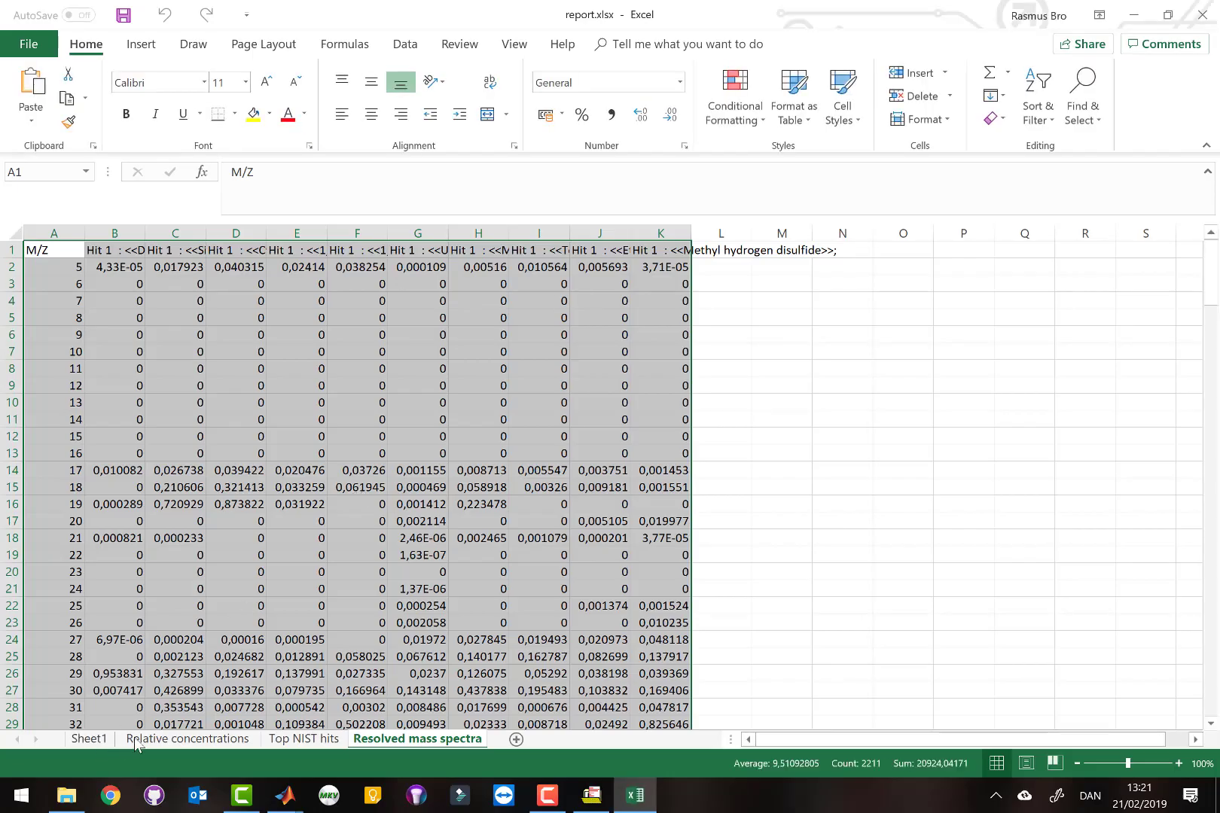
Fit column B of the Relative concentrations sheet to its contents so the full compound name can be read
{"action": "left_click", "coordinate": [187, 738]}
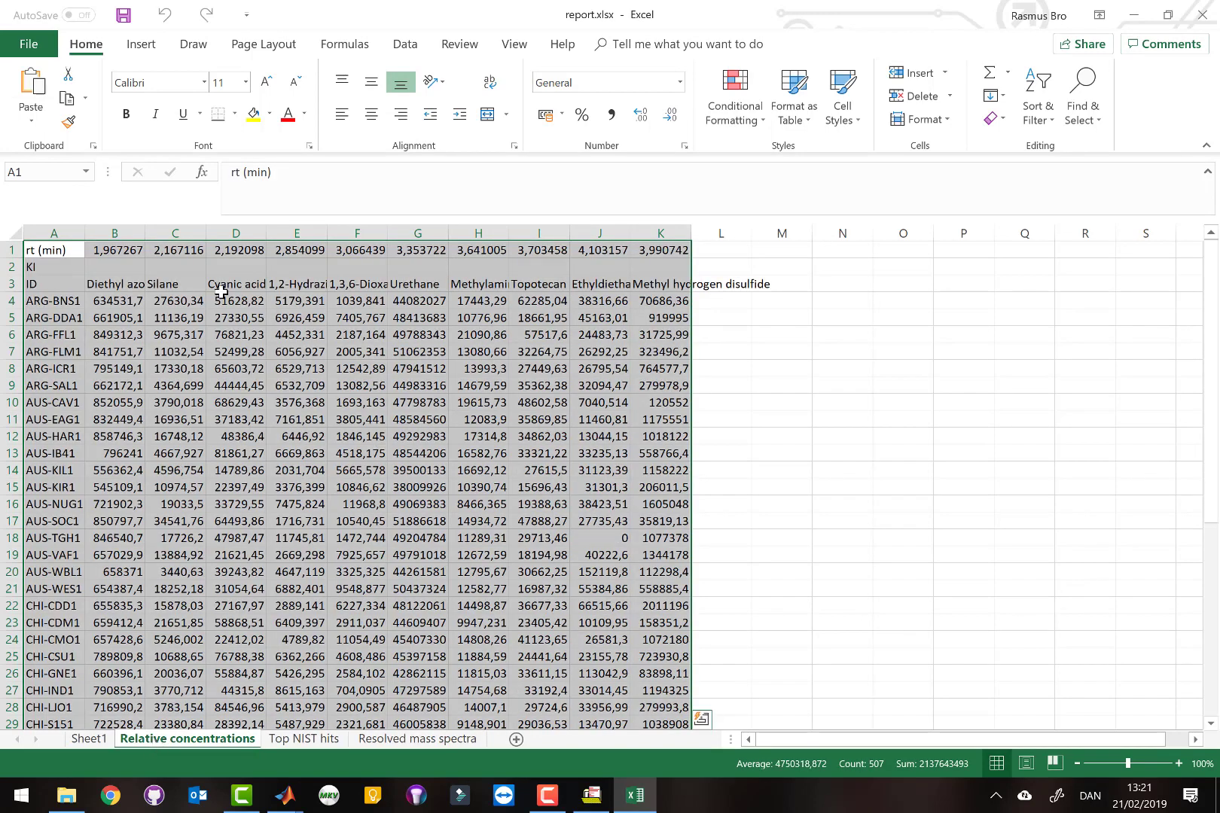
{"action": "double_click", "coordinate": [148, 233]}
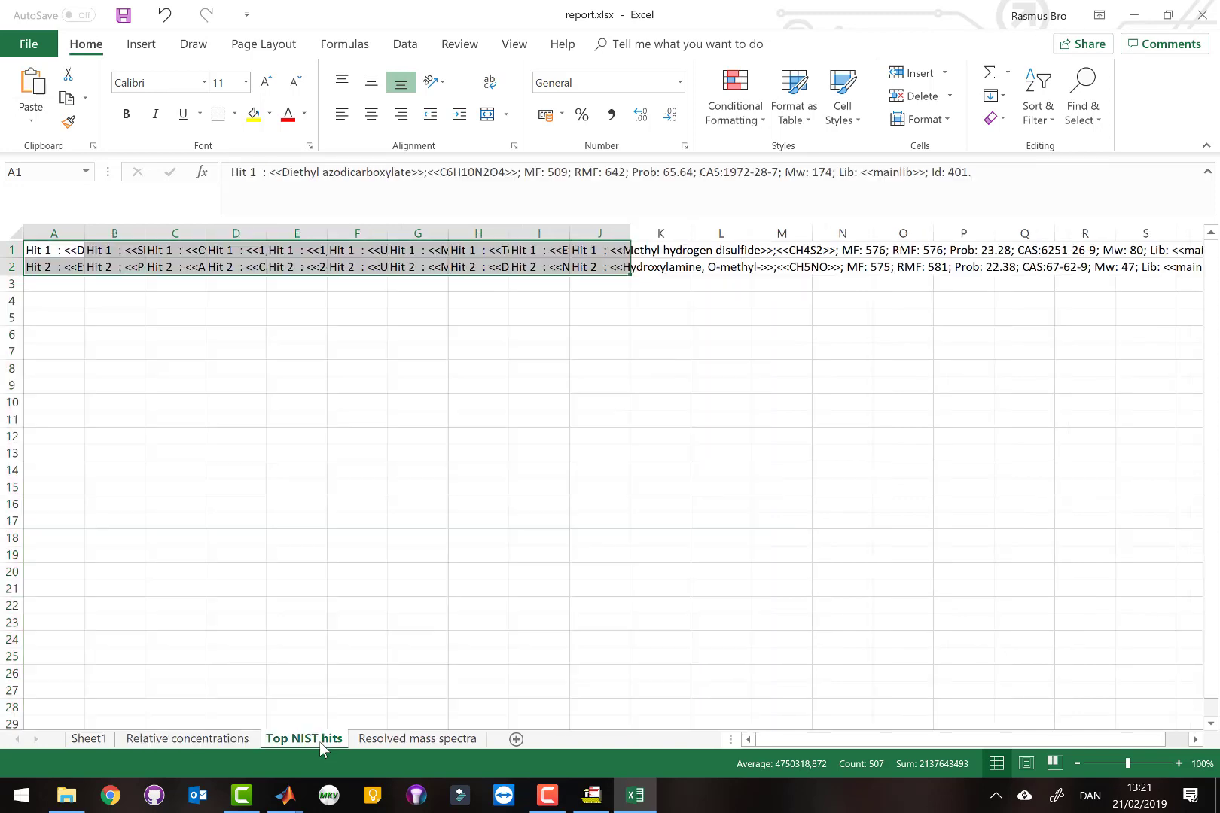
Examine the first compound's best library match in Top NIST hits and return to the Relative concentrations sheet
{"action": "left_click", "coordinate": [319, 741]}
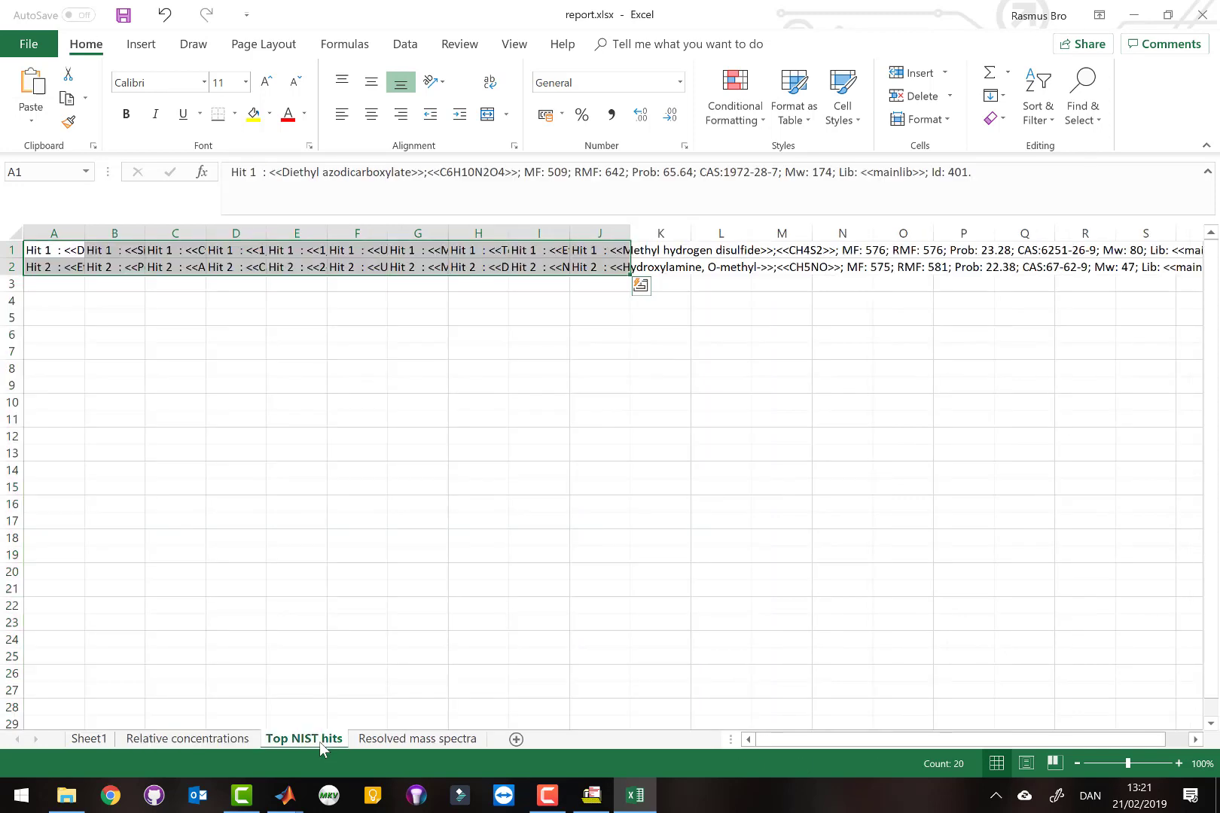
{"action": "left_click", "coordinate": [65, 250]}
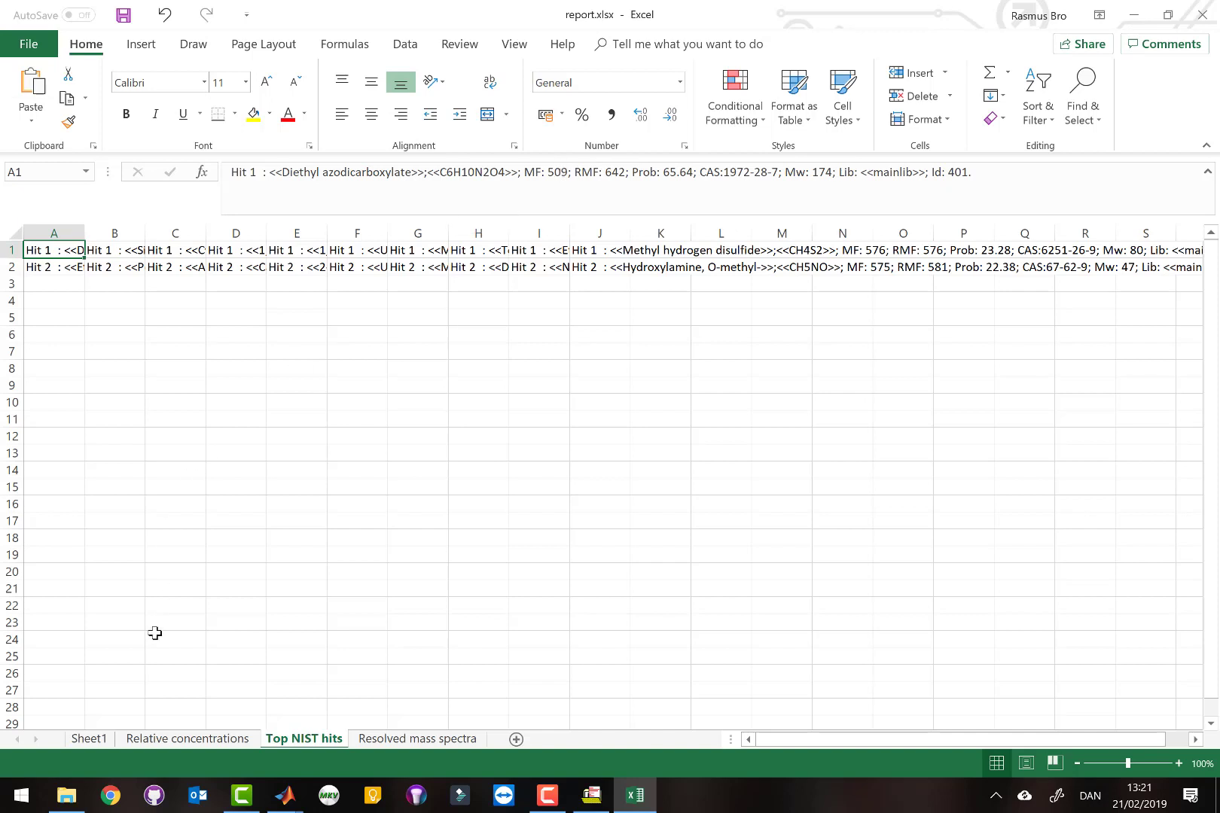
{"action": "left_click", "coordinate": [194, 740]}
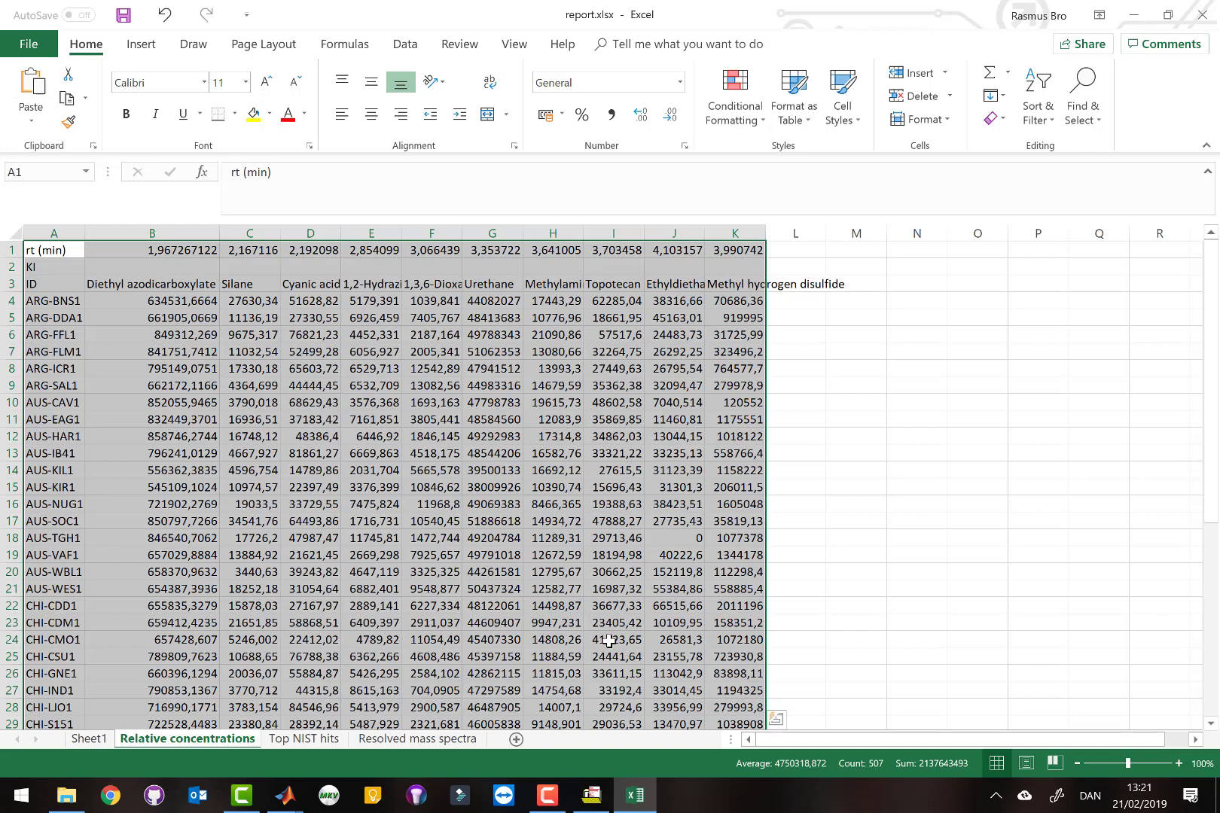
{"action": "key", "text": "alt+Tab"}
{"action": "key", "text": "alt+Tab"}
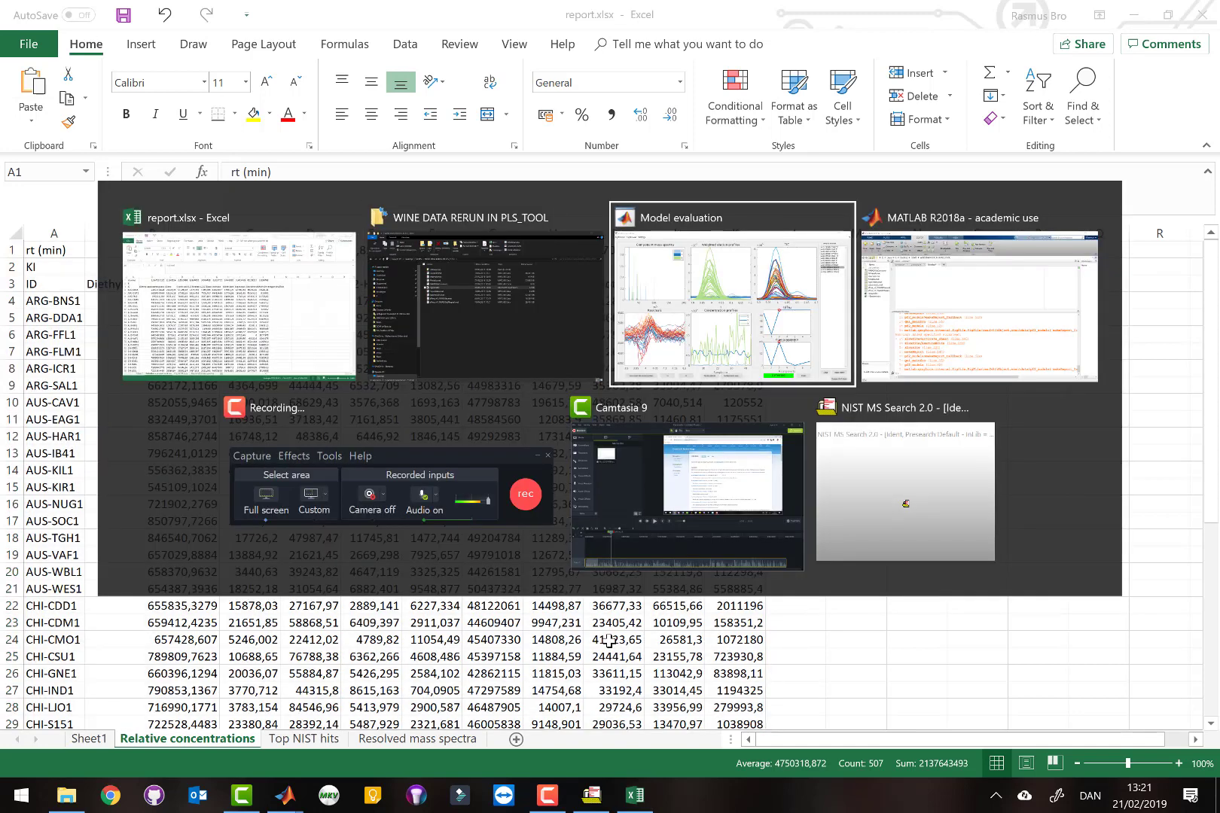
{"action": "key", "text": "Escape"}
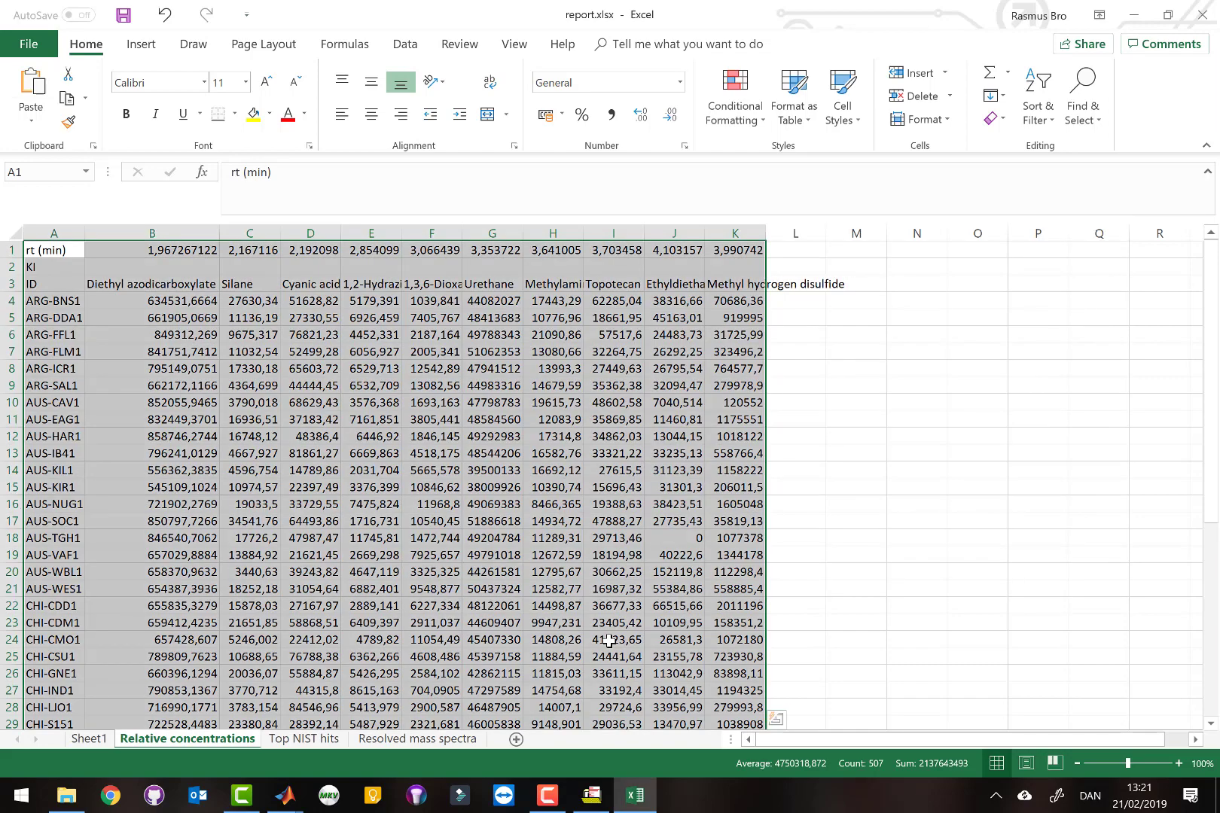